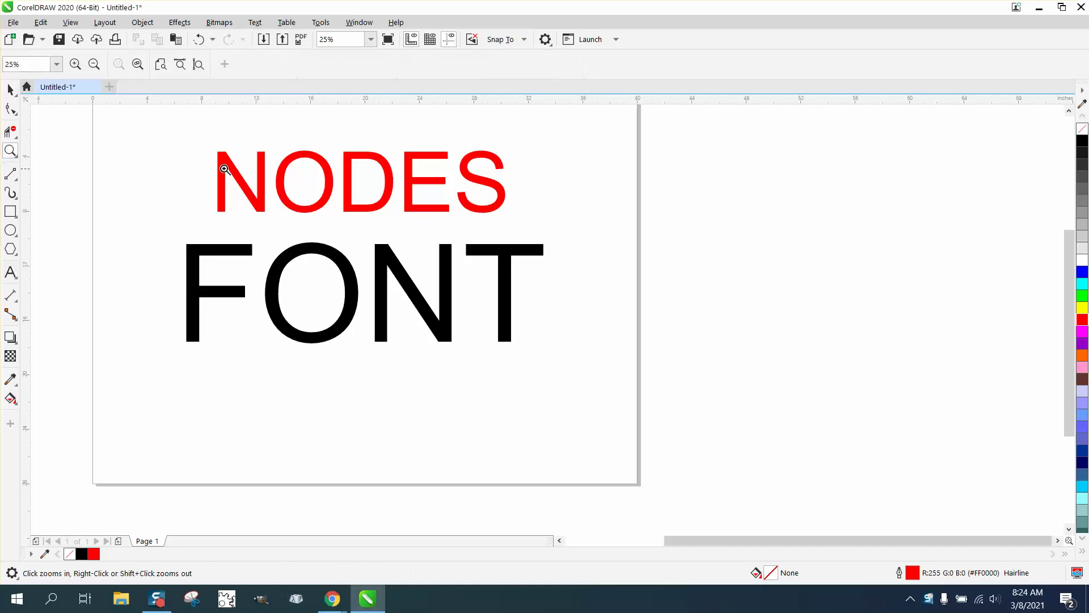
Zoom in on the black FONT lettering and select the FONT text object
{"action": "left_click_drag", "start_coordinate": [151, 142], "coordinate": [664, 369]}
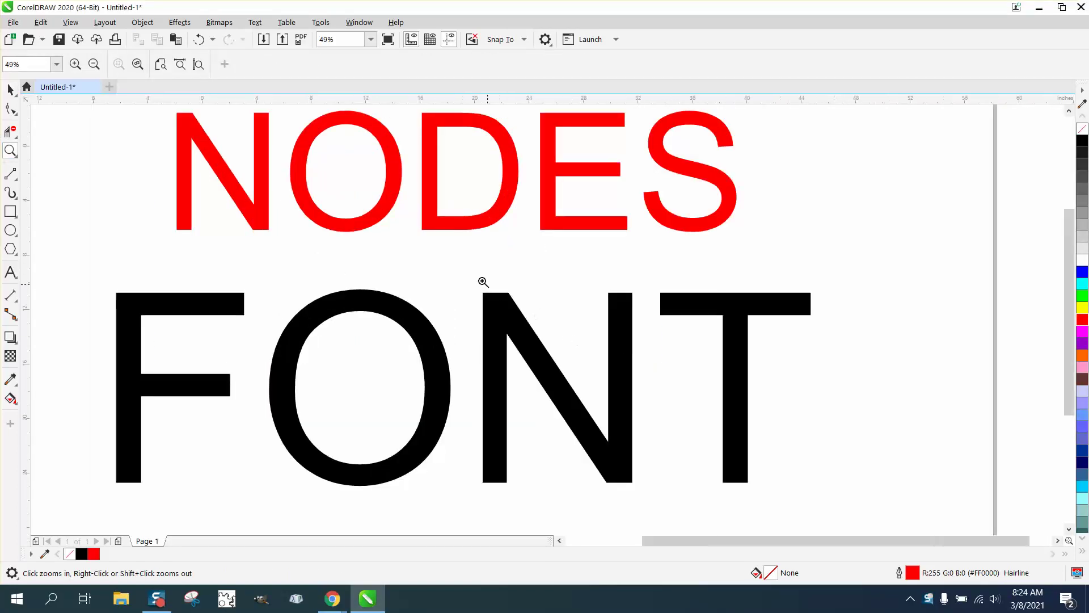
{"action": "right_click", "coordinate": [497, 292]}
{"action": "left_click_drag", "start_coordinate": [282, 262], "coordinate": [792, 409]}
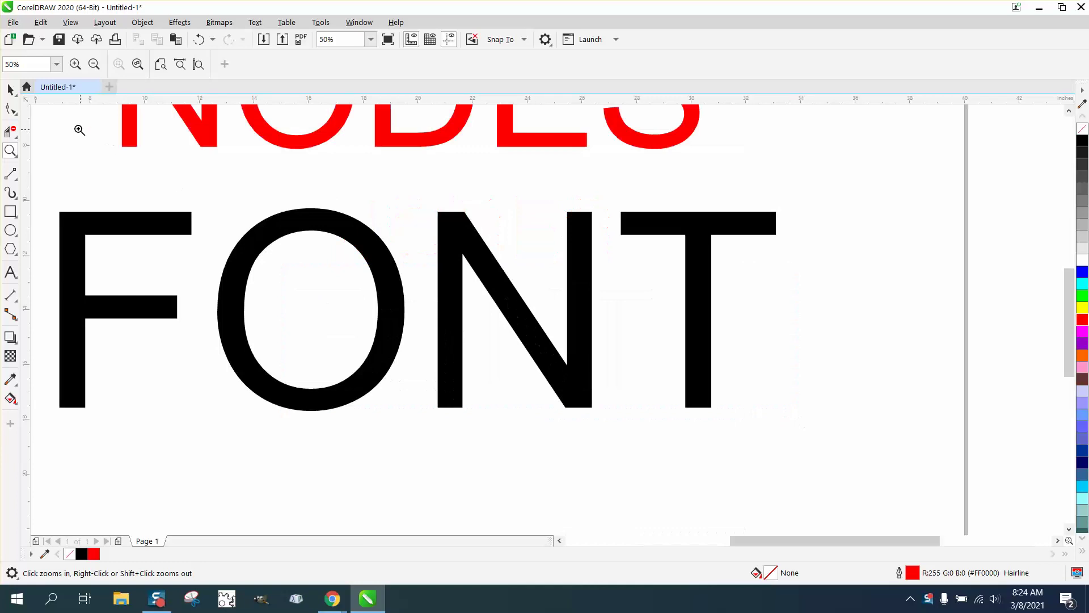
{"action": "left_click", "coordinate": [10, 89]}
{"action": "left_click", "coordinate": [155, 225]}
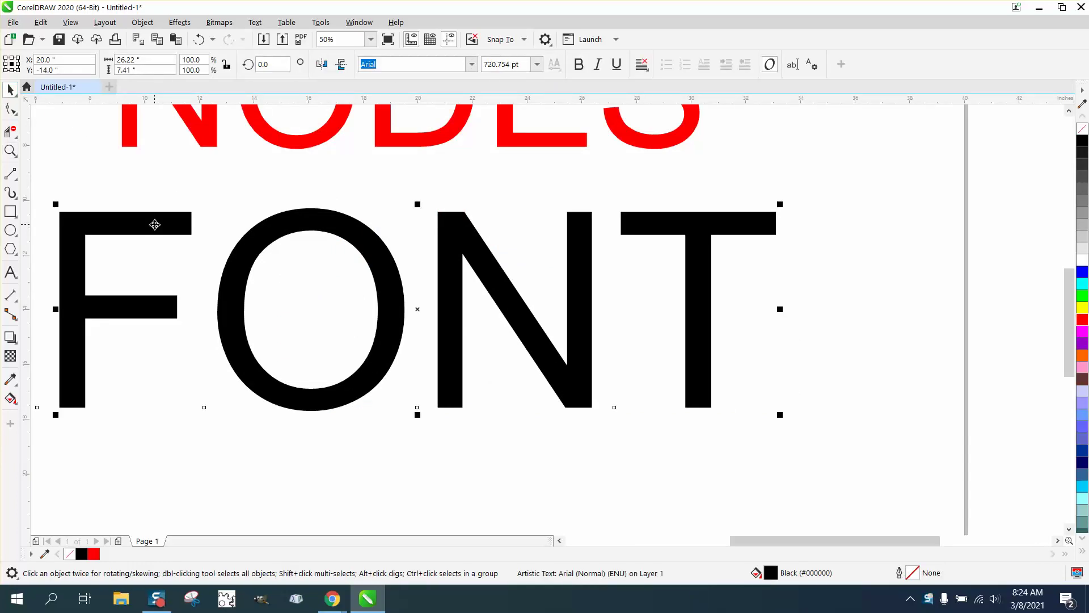
Convert FONT to curves, remove its fill and give it a black hairline outline
{"action": "left_click", "coordinate": [143, 23]}
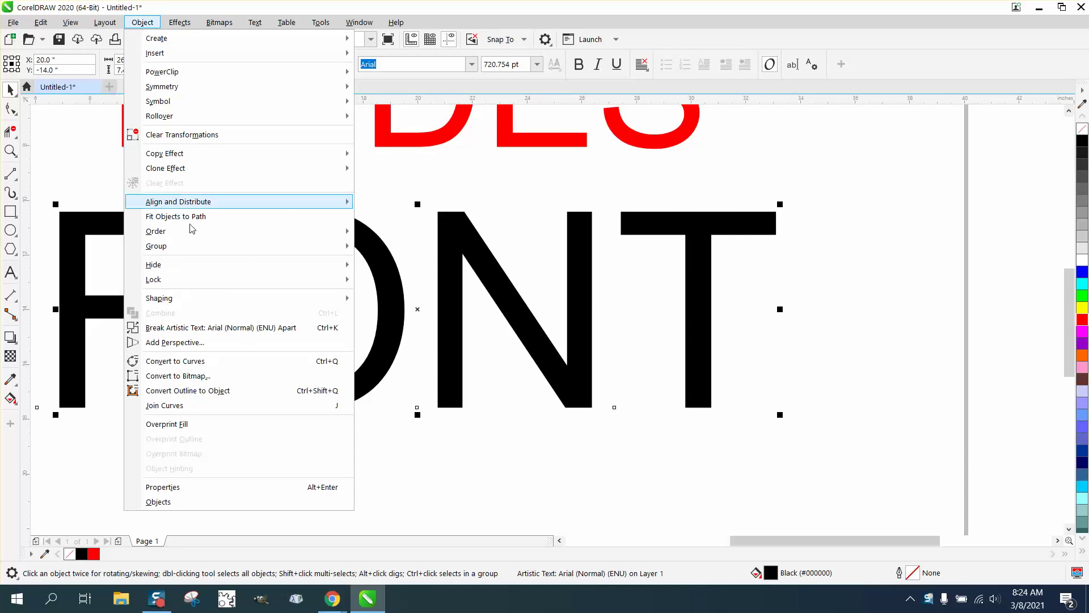
{"action": "left_click", "coordinate": [199, 363]}
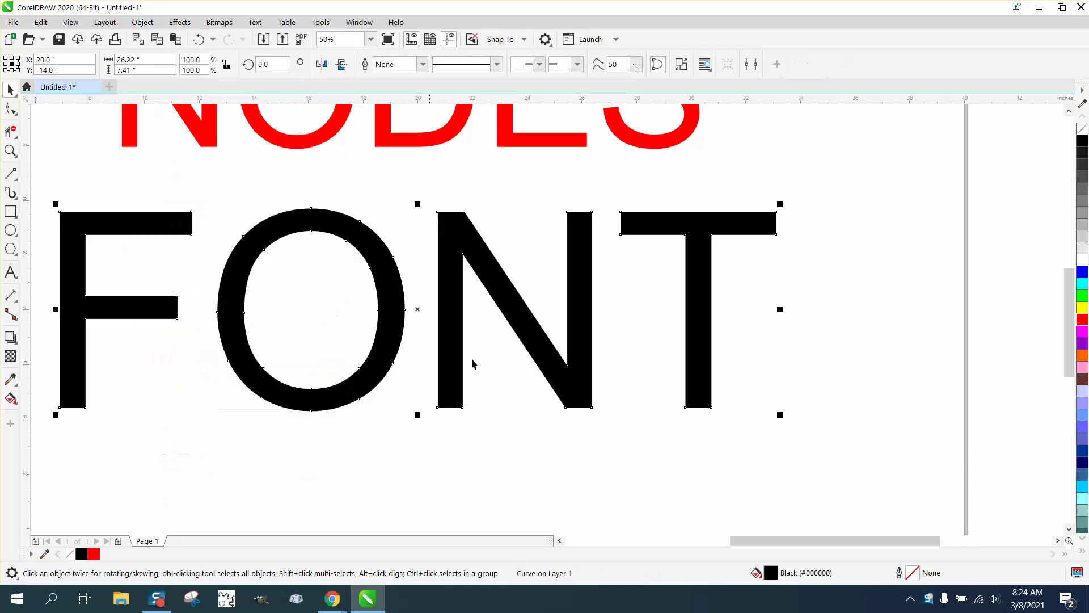
{"action": "left_click", "coordinate": [1082, 129]}
{"action": "right_click", "coordinate": [1082, 140]}
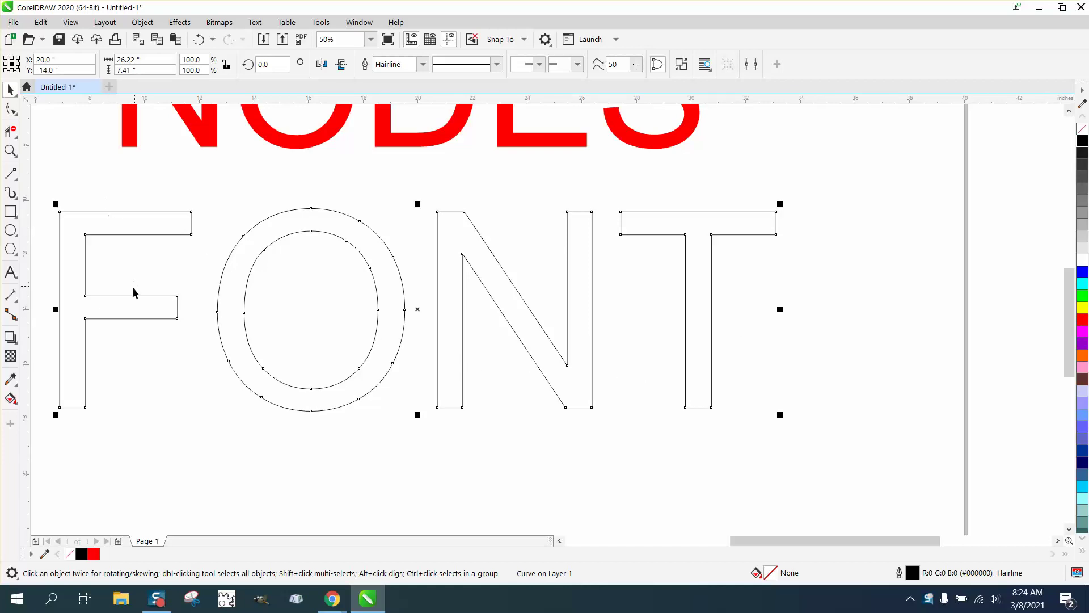
{"action": "left_click", "coordinate": [10, 151]}
{"action": "right_click", "coordinate": [117, 207]}
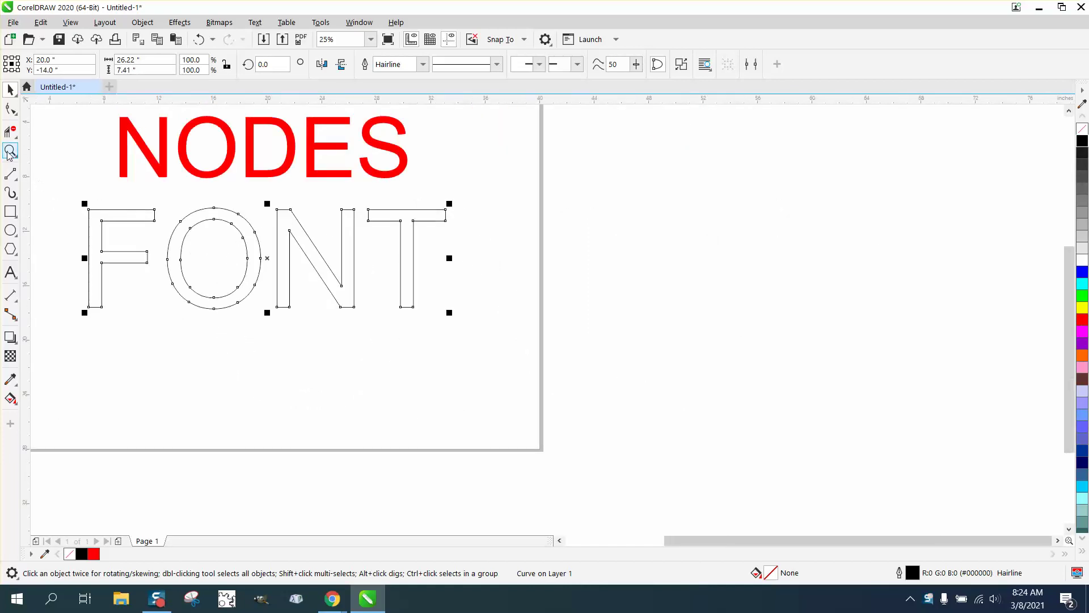
{"action": "left_click_drag", "start_coordinate": [85, 198], "coordinate": [316, 375]}
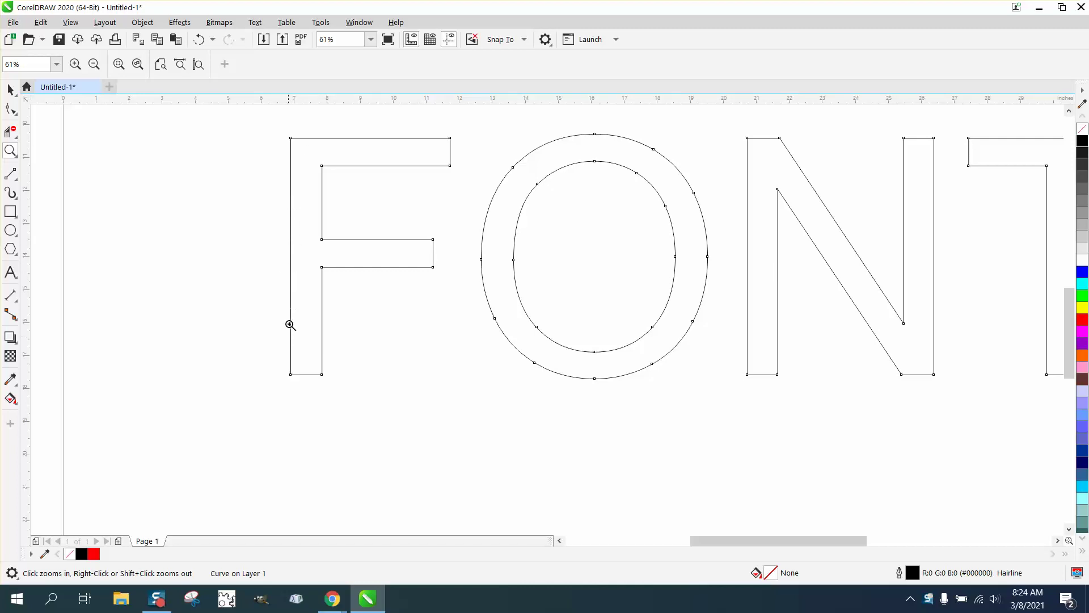
Try adding nodes to the F's segments from the node menu, then undo them
{"action": "left_click", "coordinate": [10, 108]}
{"action": "left_click_drag", "start_coordinate": [230, 121], "coordinate": [270, 249]}
{"action": "left_click_drag", "start_coordinate": [297, 409], "coordinate": [301, 410]}
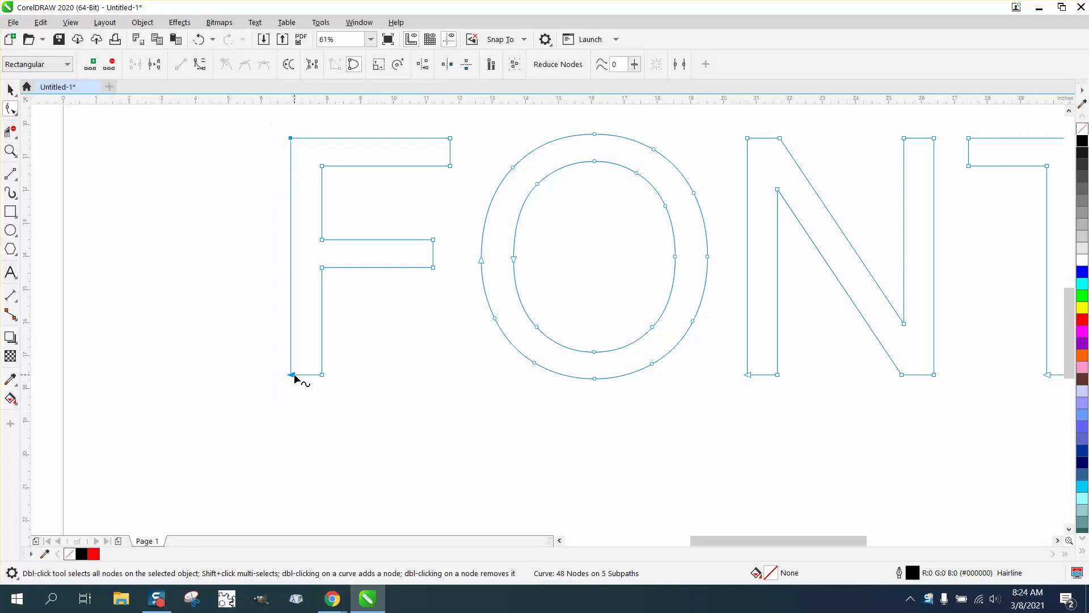
{"action": "right_click", "coordinate": [295, 373]}
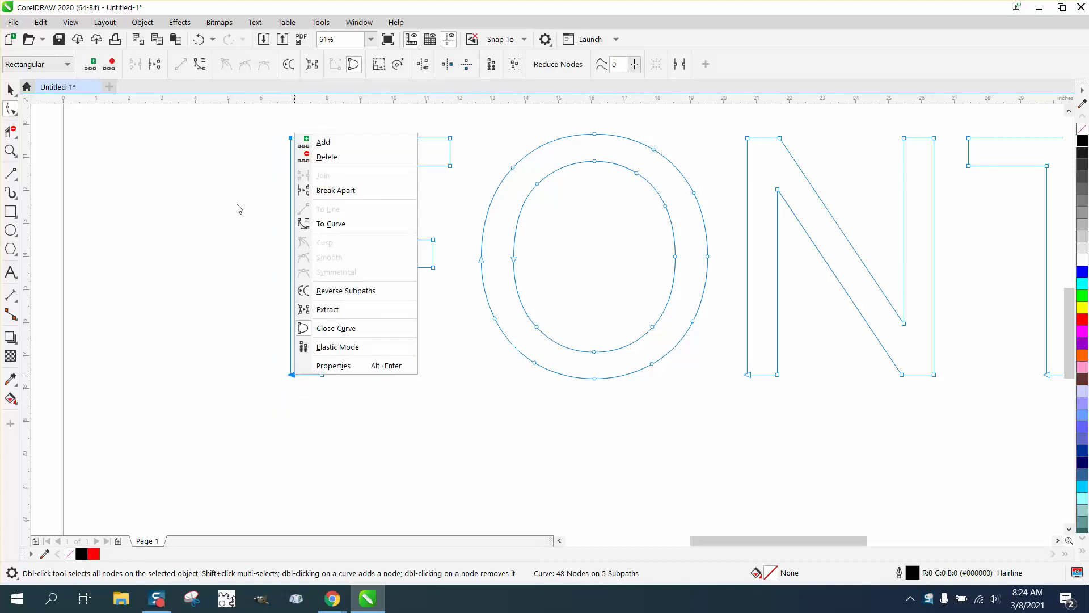
{"action": "left_click", "coordinate": [324, 145]}
{"action": "left_click", "coordinate": [198, 39]}
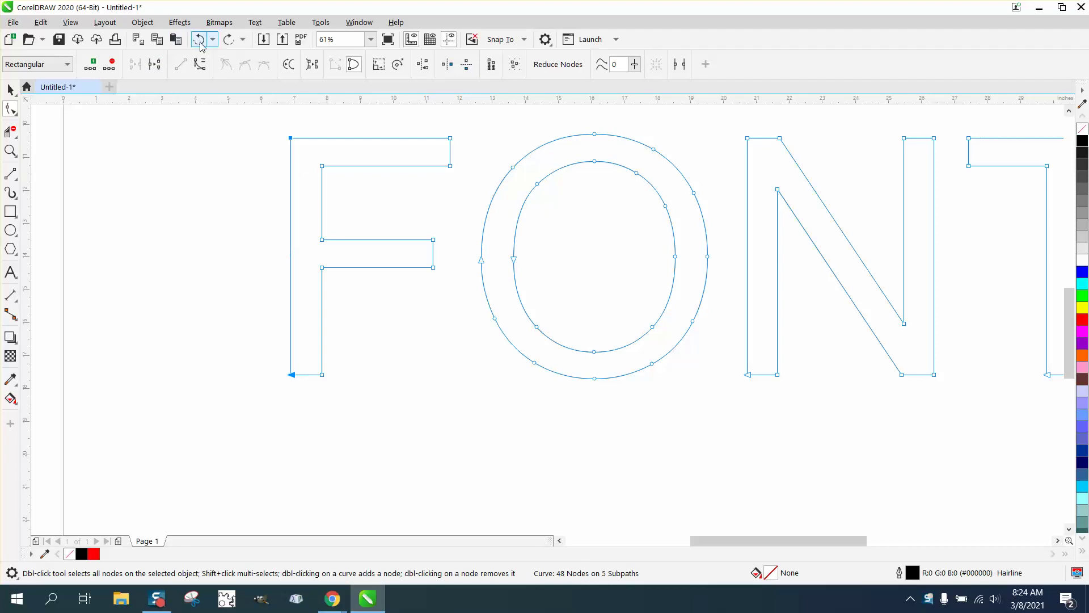
Add a node midway along the F's left stem and delete the extra bottom node
{"action": "left_click_drag", "start_coordinate": [271, 124], "coordinate": [311, 386]}
{"action": "left_click", "coordinate": [93, 67]}
{"action": "key", "text": "Delete"}
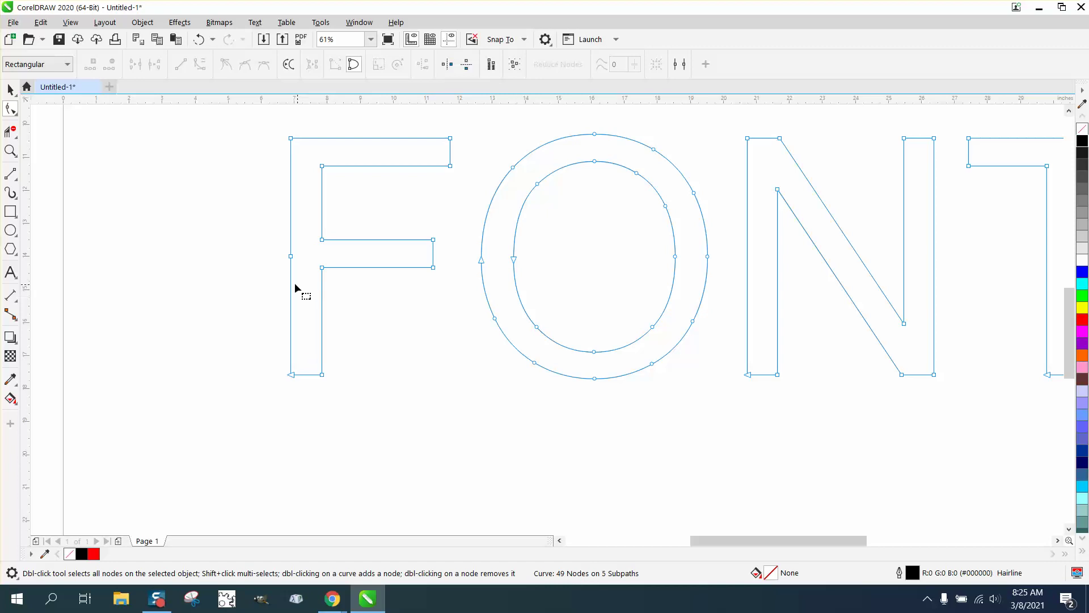
Zoom deep onto the F stem and drag a horizontal guideline to its new node
{"action": "left_click", "coordinate": [10, 150]}
{"action": "left_click_drag", "start_coordinate": [232, 229], "coordinate": [400, 303]}
{"action": "left_click_drag", "start_coordinate": [352, 248], "coordinate": [482, 303]}
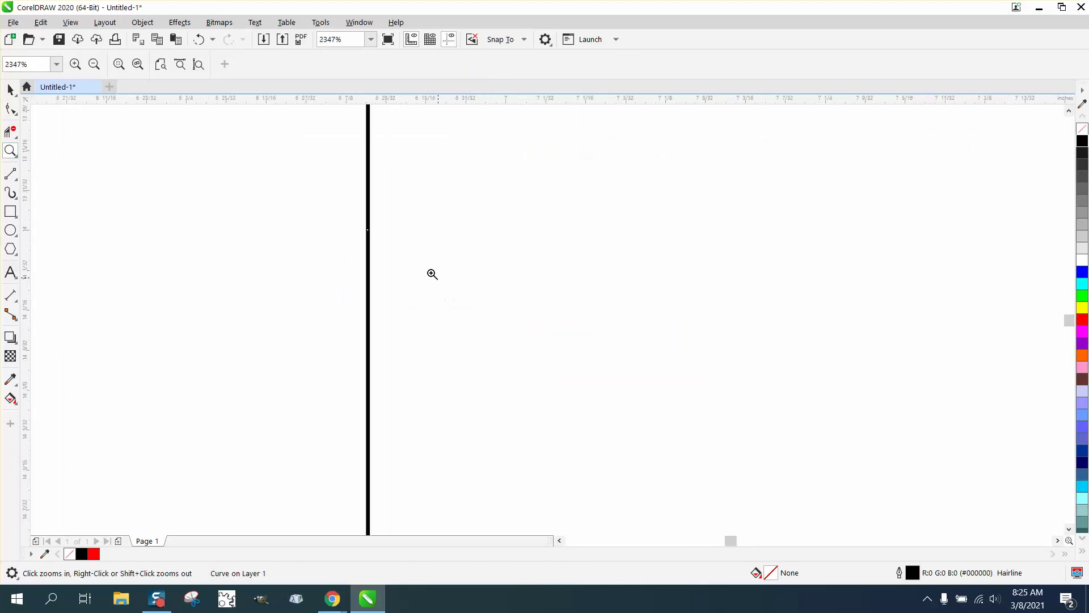
{"action": "left_click_drag", "start_coordinate": [358, 101], "coordinate": [477, 287]}
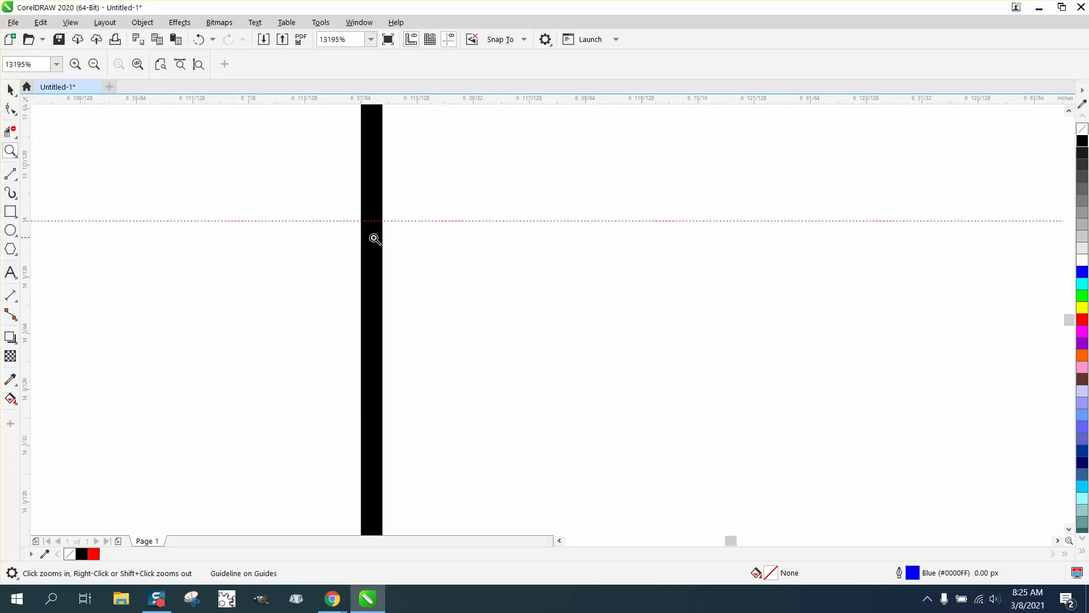
{"action": "left_click", "coordinate": [376, 238]}
Set the nudge distance to 0.1 inch and reselect the stem curve for node editing
{"action": "left_click", "coordinate": [11, 108]}
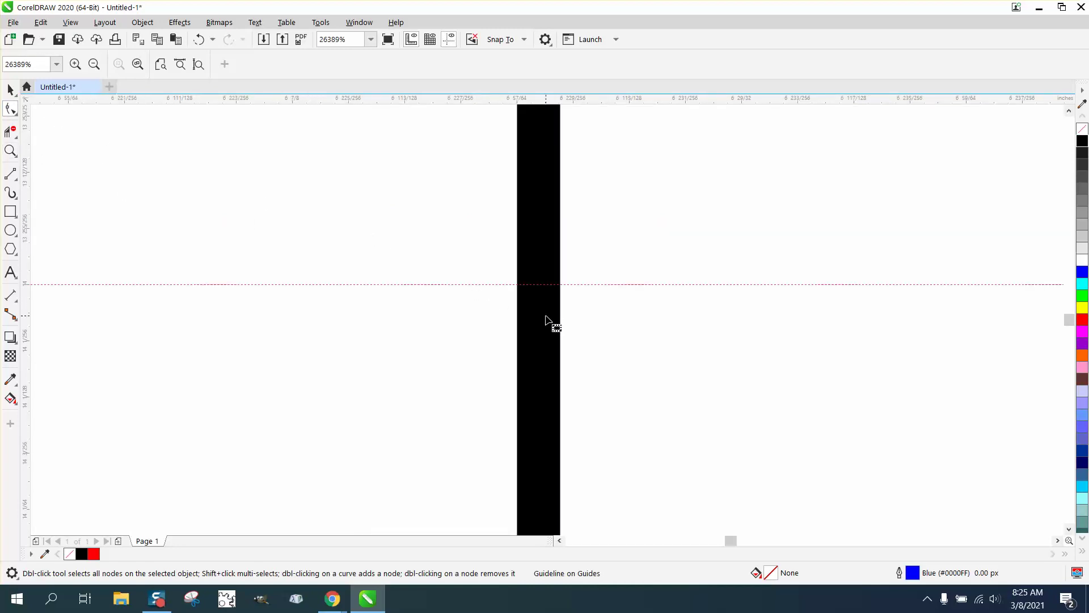
{"action": "left_click", "coordinate": [548, 319]}
{"action": "left_click", "coordinate": [10, 89]}
{"action": "left_click", "coordinate": [351, 150]}
{"action": "left_click", "coordinate": [443, 64]}
{"action": "type", "text": ".1"}
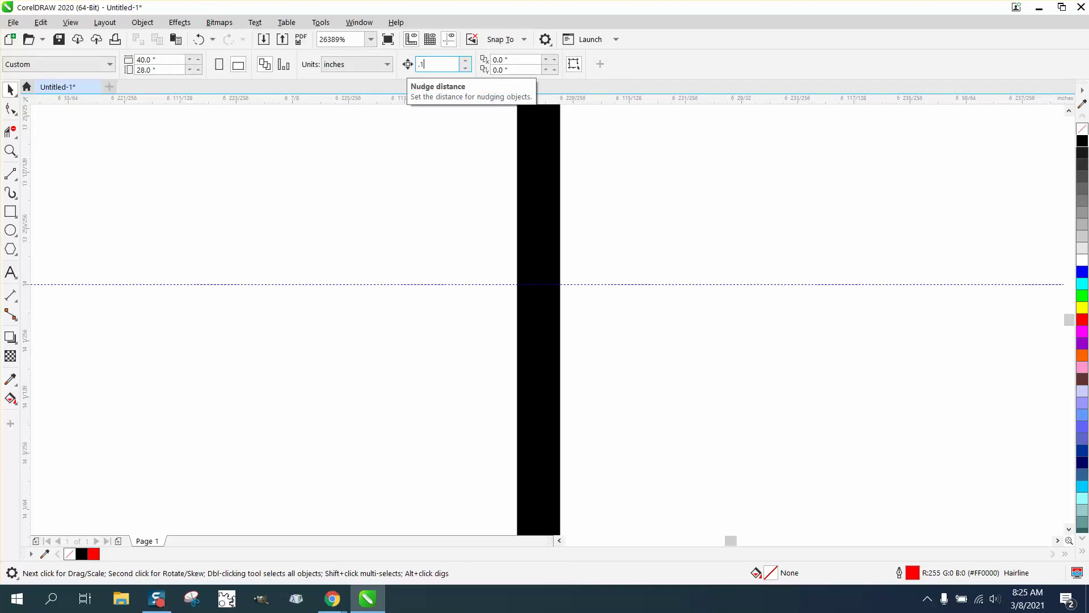
{"action": "left_click", "coordinate": [21, 108]}
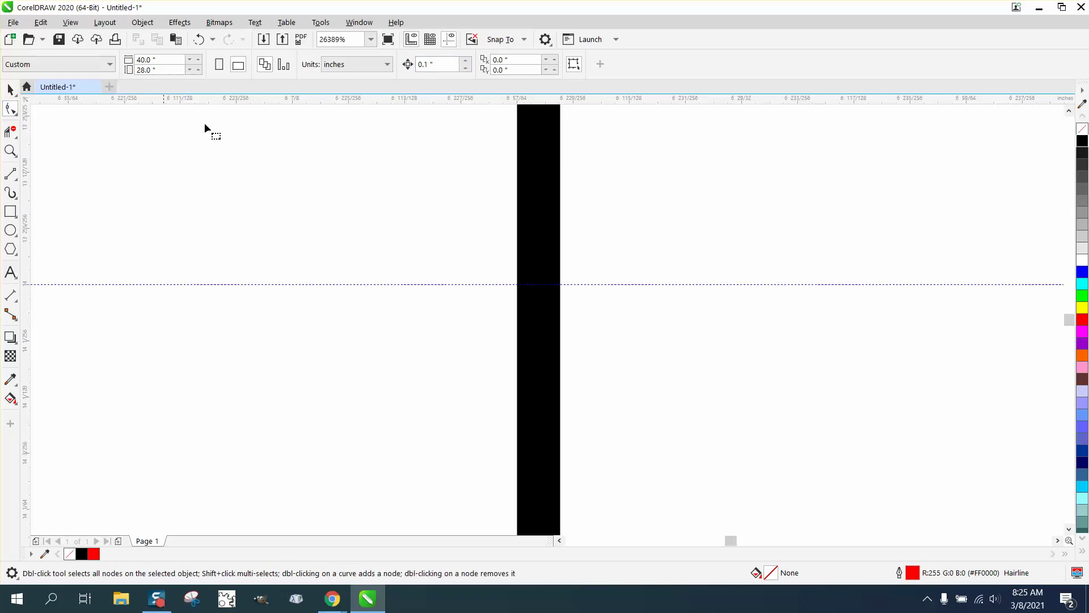
{"action": "left_click", "coordinate": [541, 293]}
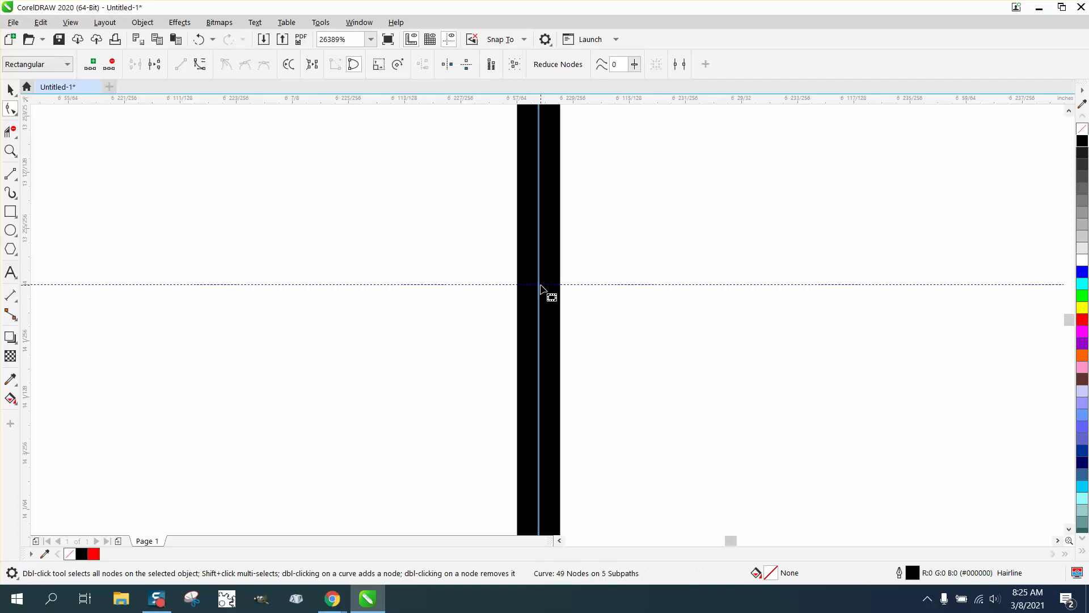
{"action": "scroll", "coordinate": [563, 294], "scroll_direction": "down", "scroll_amount": 5}
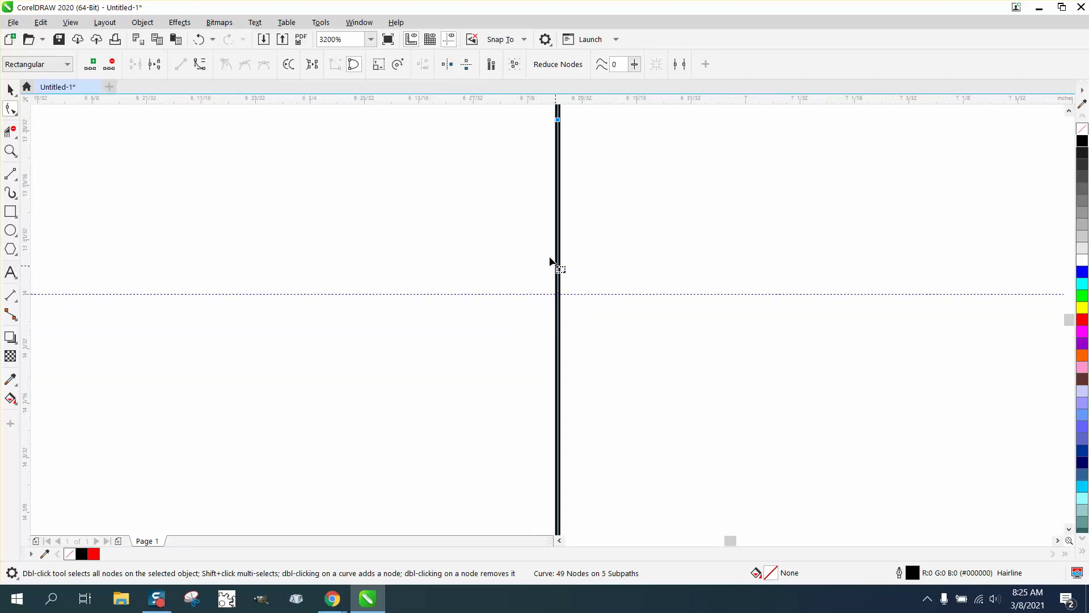
Undo the last node move and re-enter the nudge distance value
{"action": "left_click", "coordinate": [199, 40]}
{"action": "left_click", "coordinate": [10, 90]}
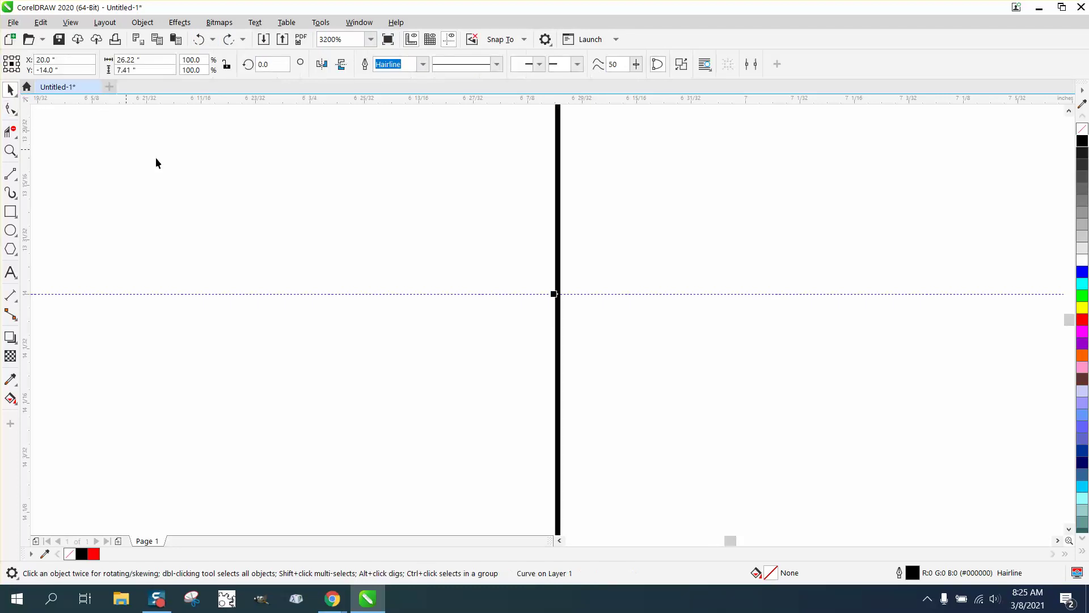
{"action": "left_click", "coordinate": [172, 146]}
{"action": "double_click", "coordinate": [454, 64]}
{"action": "type", "text": ".00"}
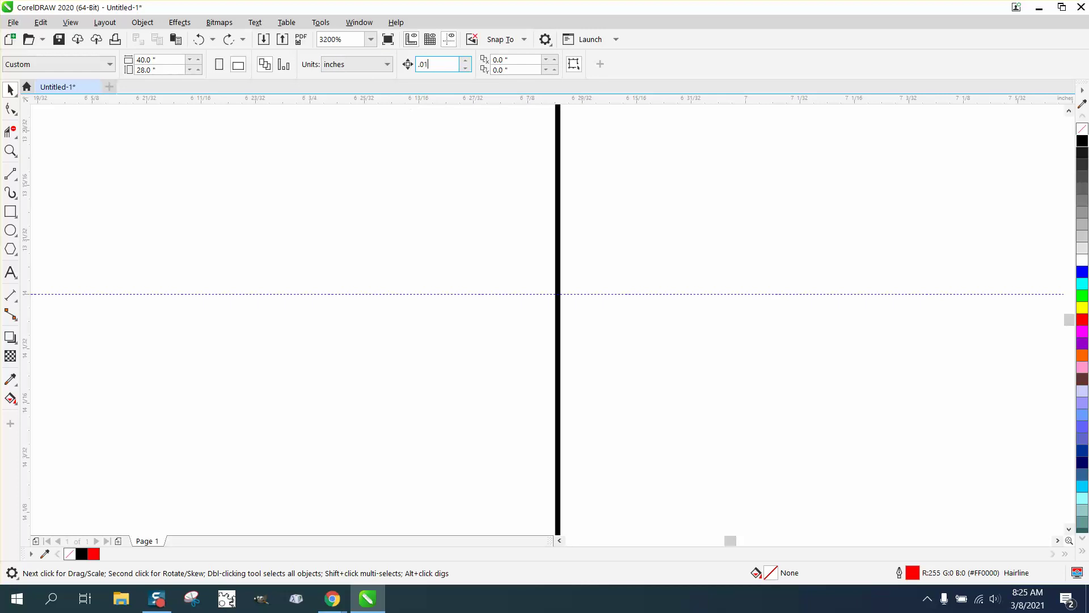
Add stem nodes at the guideline and midway between neighbouring nodes
{"action": "left_click", "coordinate": [10, 151]}
{"action": "left_click_drag", "start_coordinate": [489, 257], "coordinate": [715, 389]}
{"action": "left_click", "coordinate": [11, 109]}
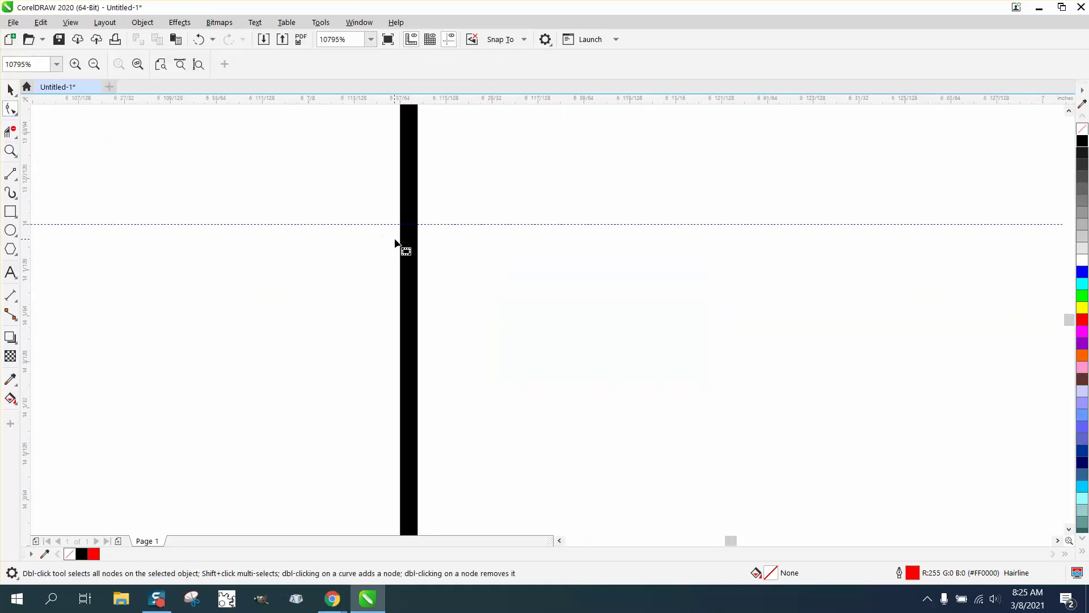
{"action": "left_click", "coordinate": [414, 231]}
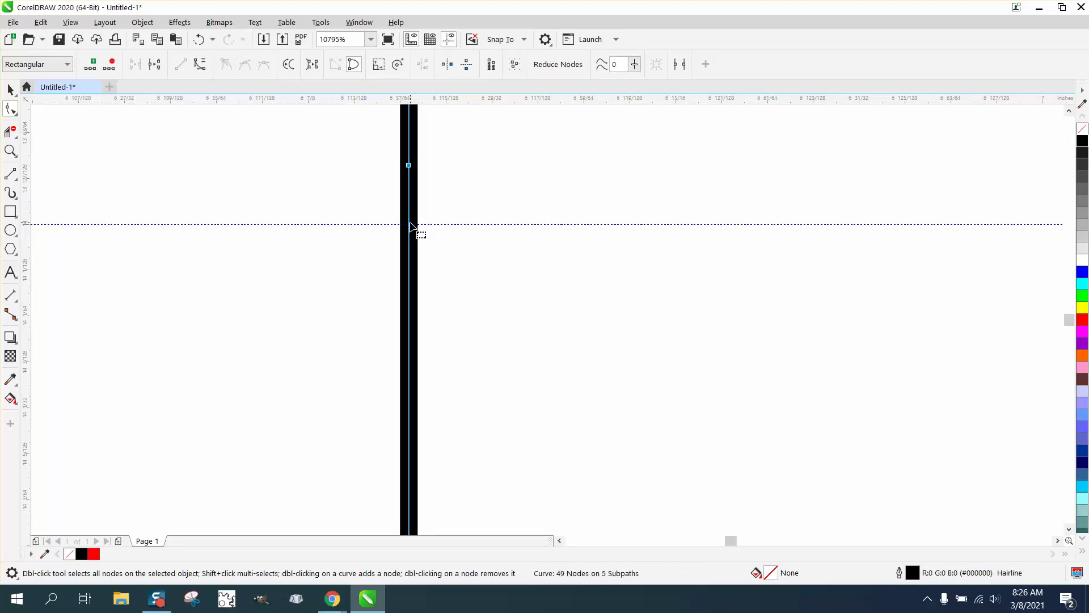
{"action": "double_click", "coordinate": [409, 227]}
{"action": "left_click_drag", "start_coordinate": [375, 153], "coordinate": [489, 316]}
{"action": "left_click", "coordinate": [91, 64]}
{"action": "left_click", "coordinate": [193, 141]}
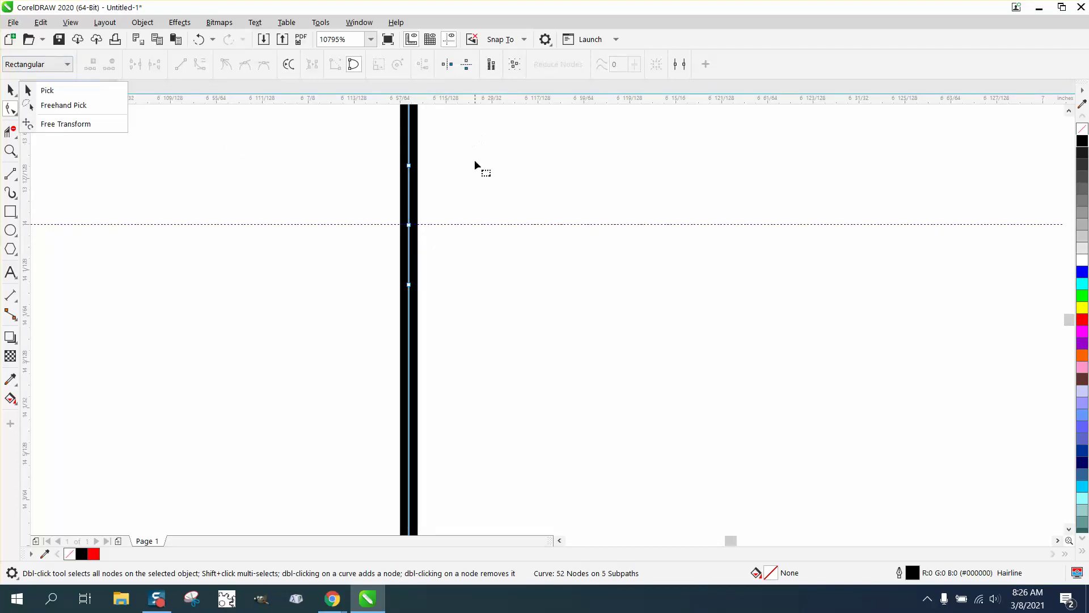
Set the nudge distance to 0.5 inch and show the black letter curve's nodes
{"action": "left_click", "coordinate": [9, 86]}
{"action": "left_click", "coordinate": [130, 138]}
{"action": "left_click_drag", "start_coordinate": [435, 64], "coordinate": [406, 66]}
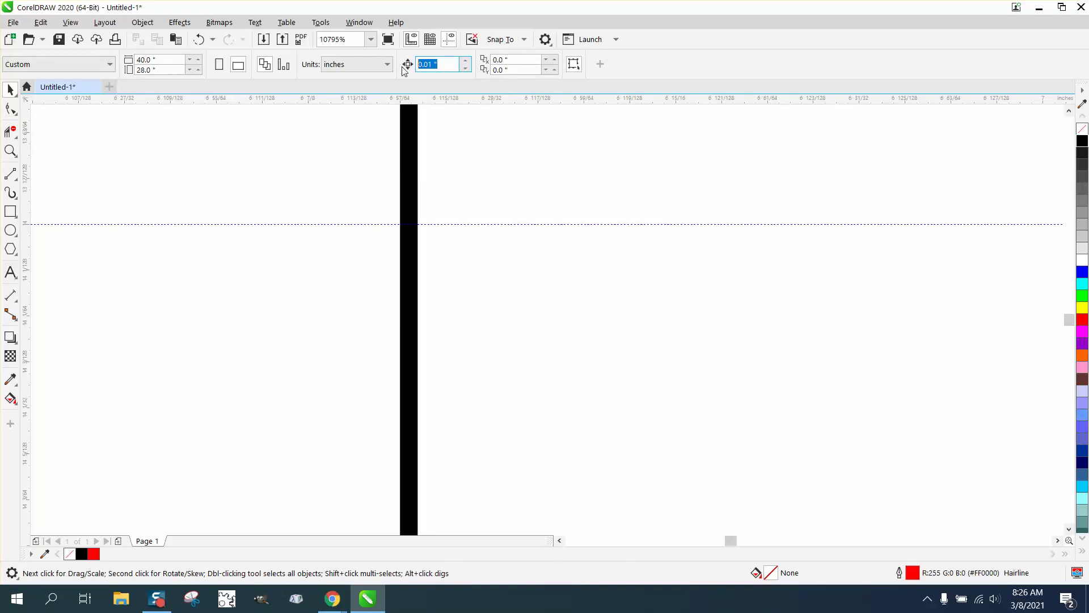
{"action": "type", "text": ".5"}
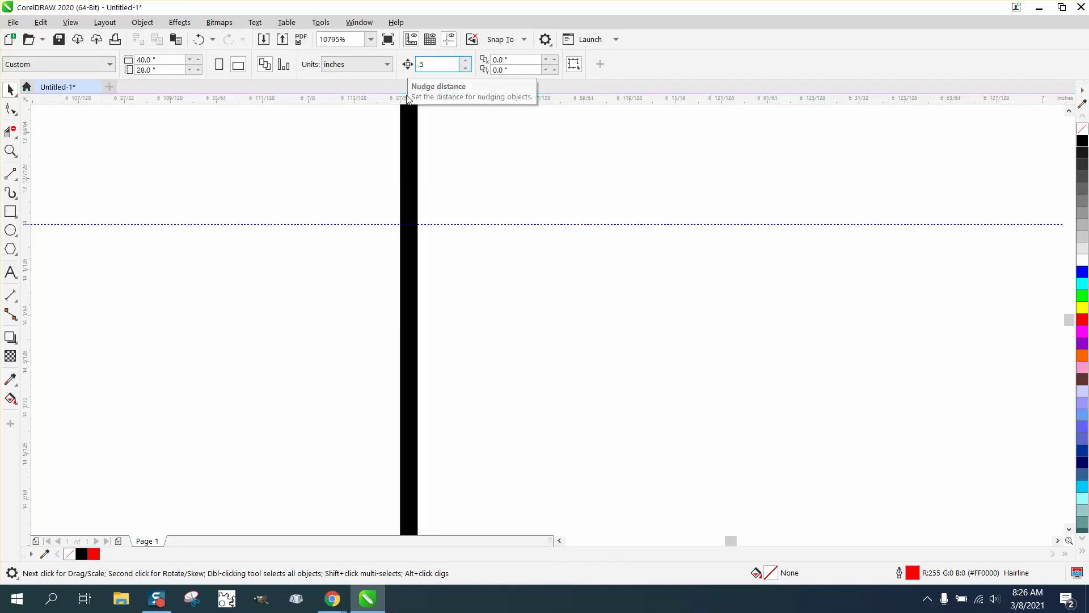
{"action": "left_click", "coordinate": [10, 108]}
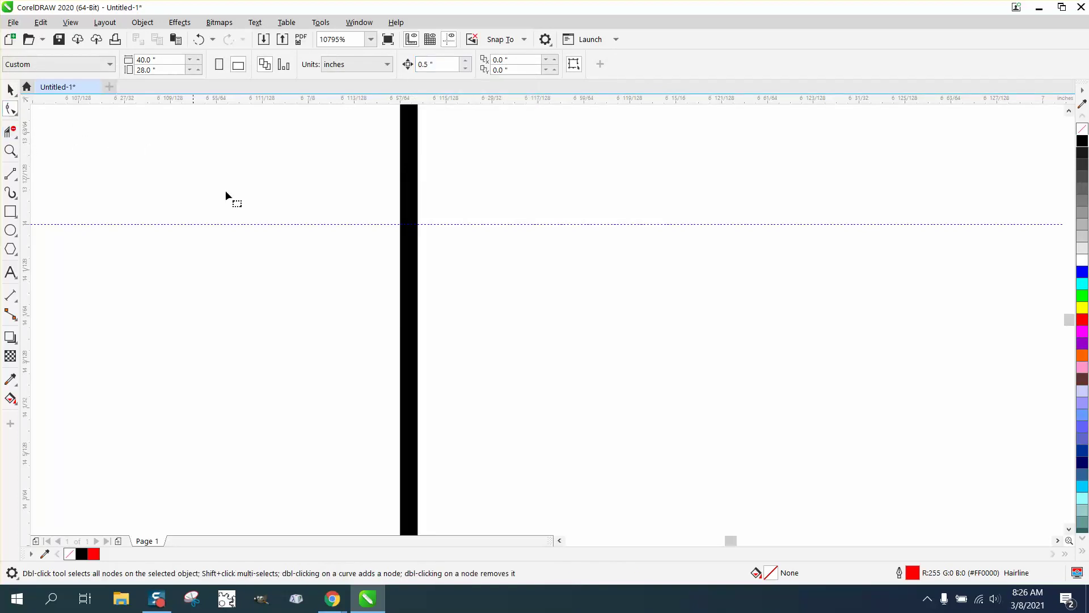
{"action": "left_click", "coordinate": [405, 229]}
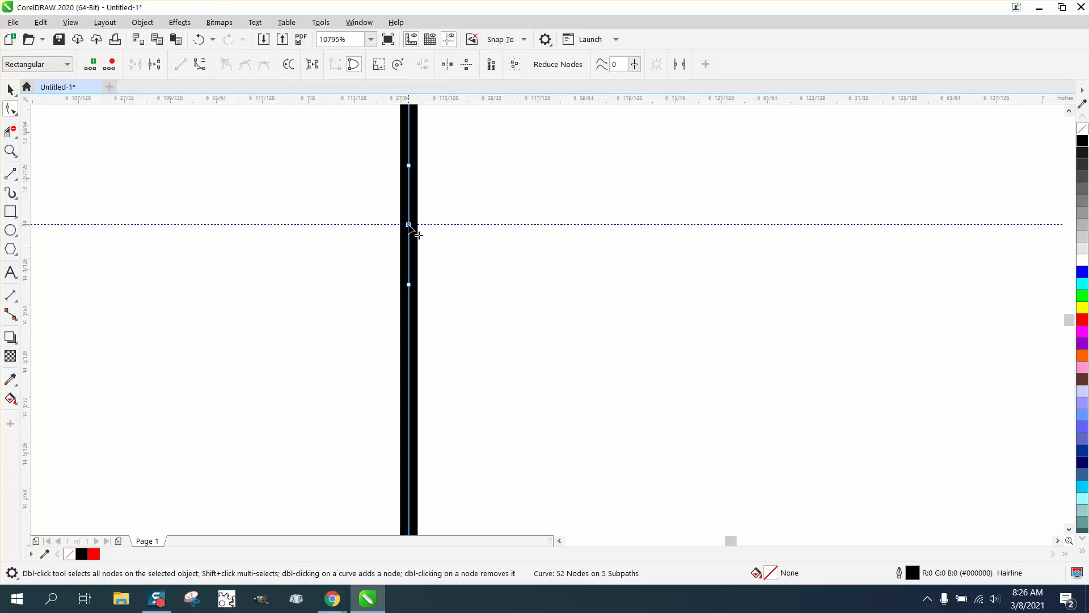
Zoom onto the spike at the guideline and undo the last two node changes
{"action": "scroll", "coordinate": [408, 223], "scroll_direction": "down", "scroll_amount": 2}
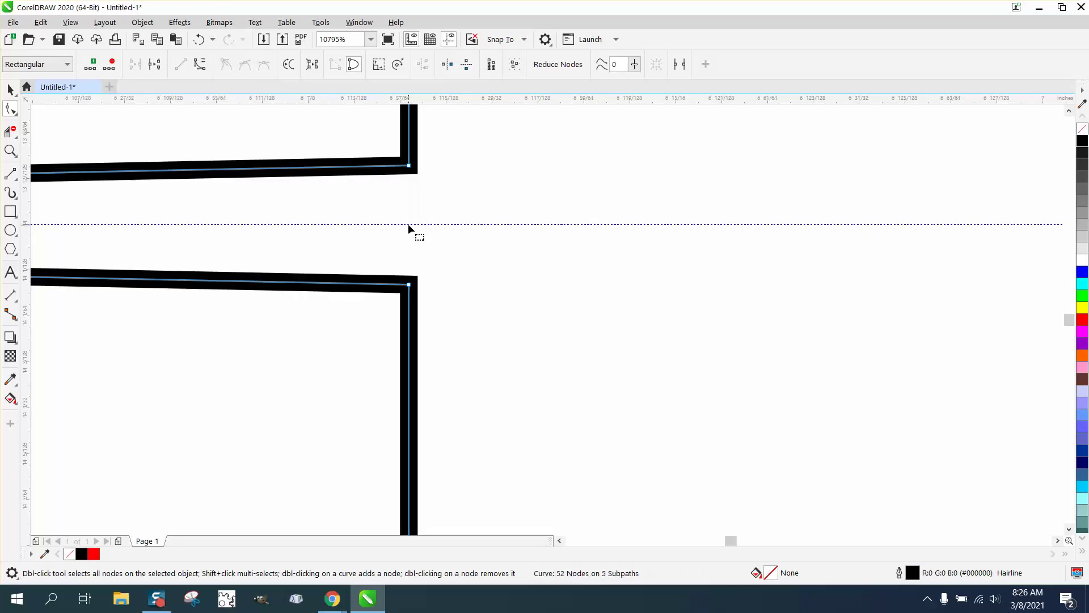
{"action": "scroll", "coordinate": [462, 223], "scroll_direction": "down", "scroll_amount": 2}
{"action": "scroll", "coordinate": [465, 230], "scroll_direction": "down", "scroll_amount": 1}
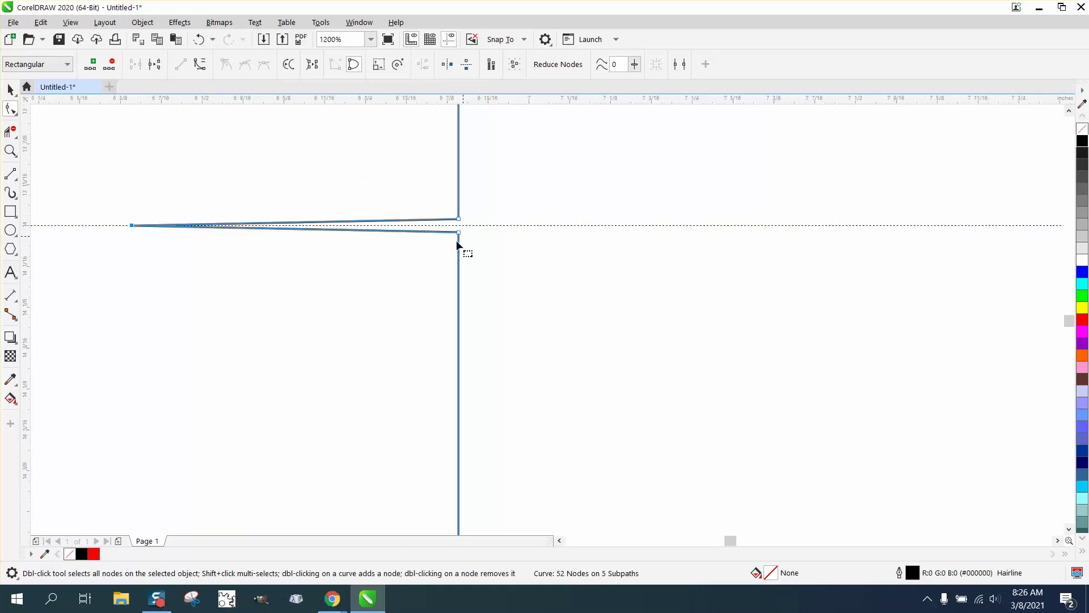
{"action": "scroll", "coordinate": [373, 294], "scroll_direction": "down", "scroll_amount": 1}
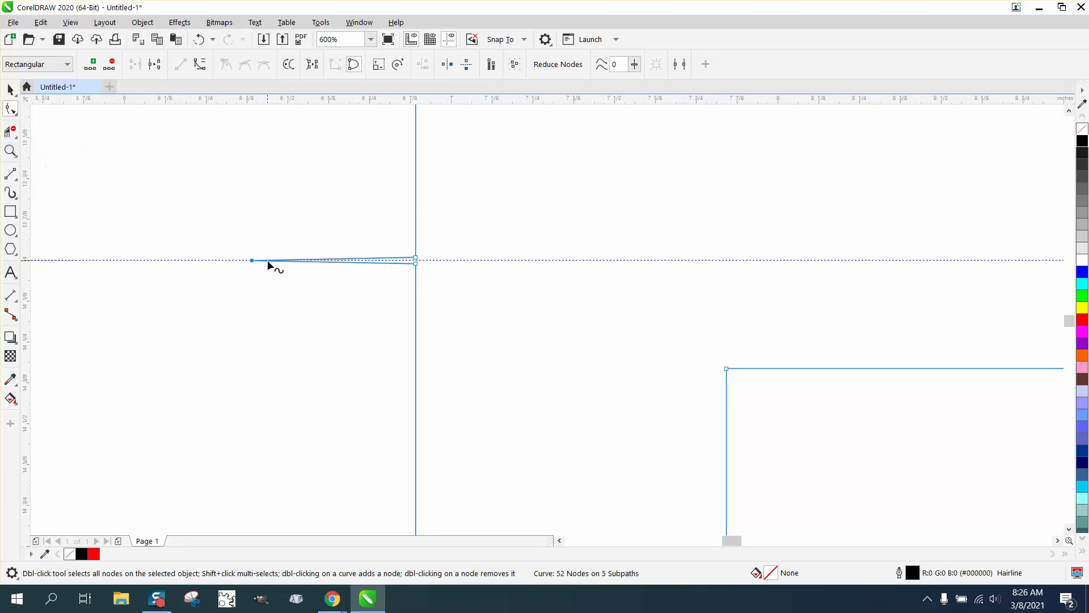
{"action": "left_click", "coordinate": [10, 151]}
{"action": "left_click_drag", "start_coordinate": [227, 245], "coordinate": [292, 282]}
{"action": "scroll", "coordinate": [359, 261], "scroll_direction": "down", "scroll_amount": 5}
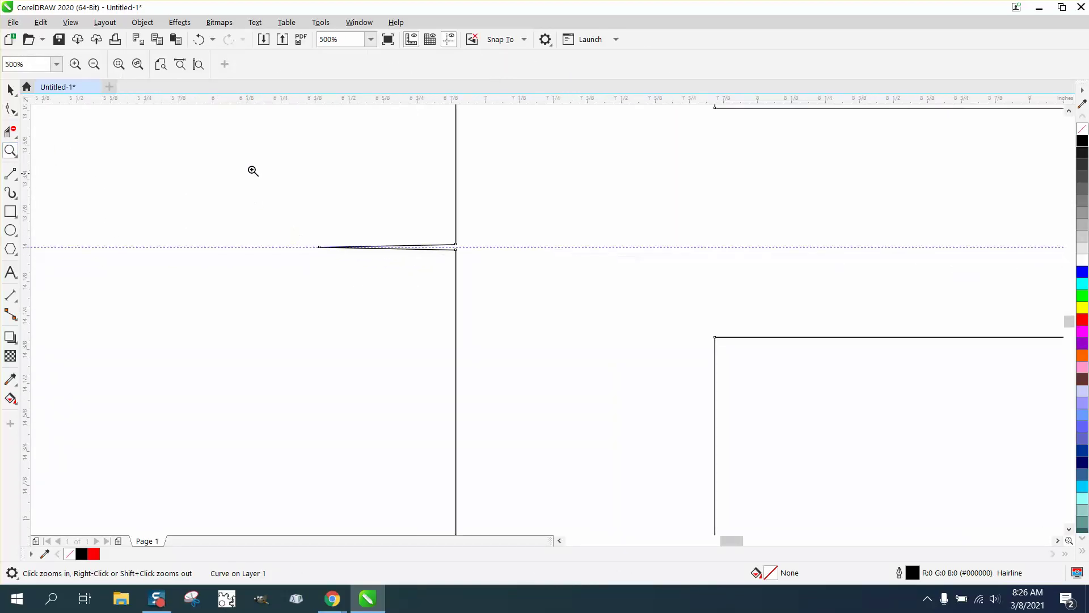
{"action": "left_click", "coordinate": [199, 39]}
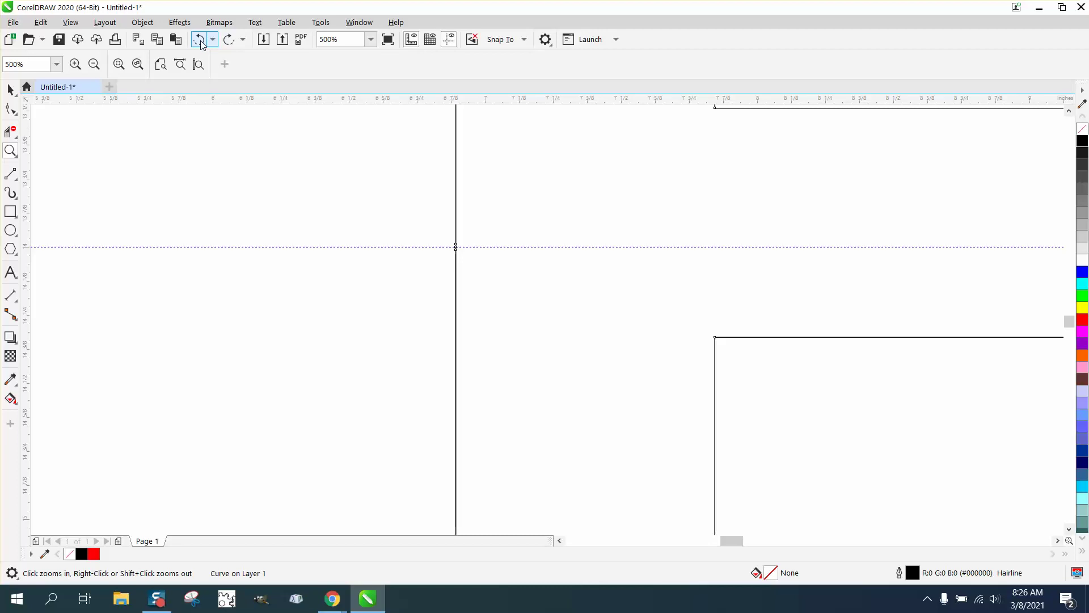
{"action": "left_click", "coordinate": [200, 40]}
Undo one more change, delete the leftover extra node, and deselect the FONT outlines
{"action": "left_click", "coordinate": [201, 42]}
{"action": "left_click", "coordinate": [15, 113]}
{"action": "left_click", "coordinate": [9, 111]}
{"action": "key", "text": "Delete"}
{"action": "scroll", "coordinate": [494, 286], "scroll_direction": "down", "scroll_amount": 2}
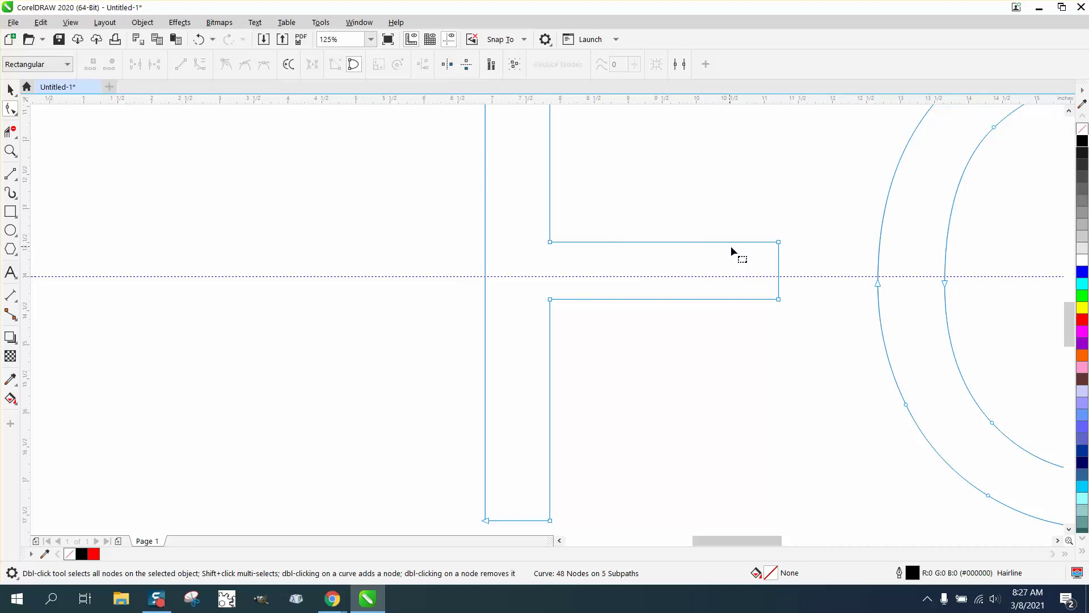
{"action": "scroll", "coordinate": [504, 260], "scroll_direction": "down", "scroll_amount": 1}
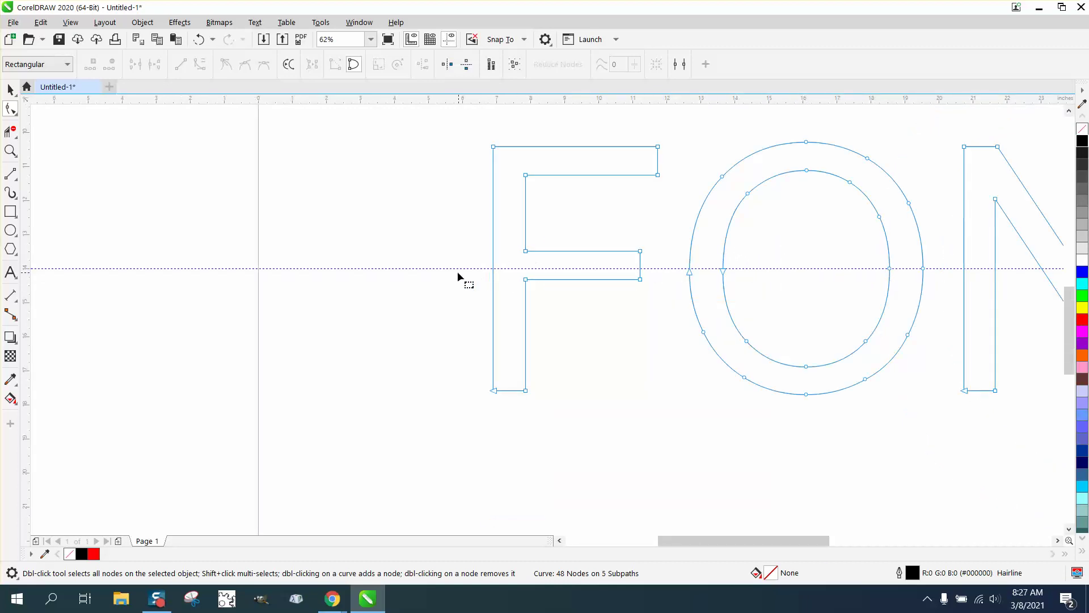
{"action": "left_click", "coordinate": [440, 267]}
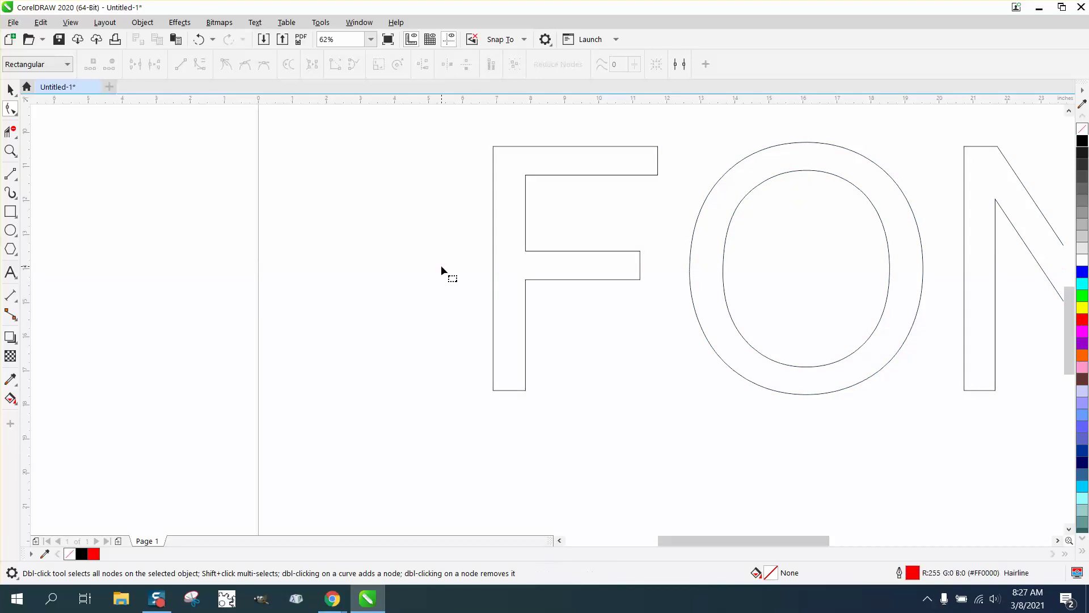
Draw a long thin rectangle across the FONT letters
{"action": "left_click", "coordinate": [16, 221]}
{"action": "scroll", "coordinate": [295, 276], "scroll_direction": "down", "scroll_amount": 2}
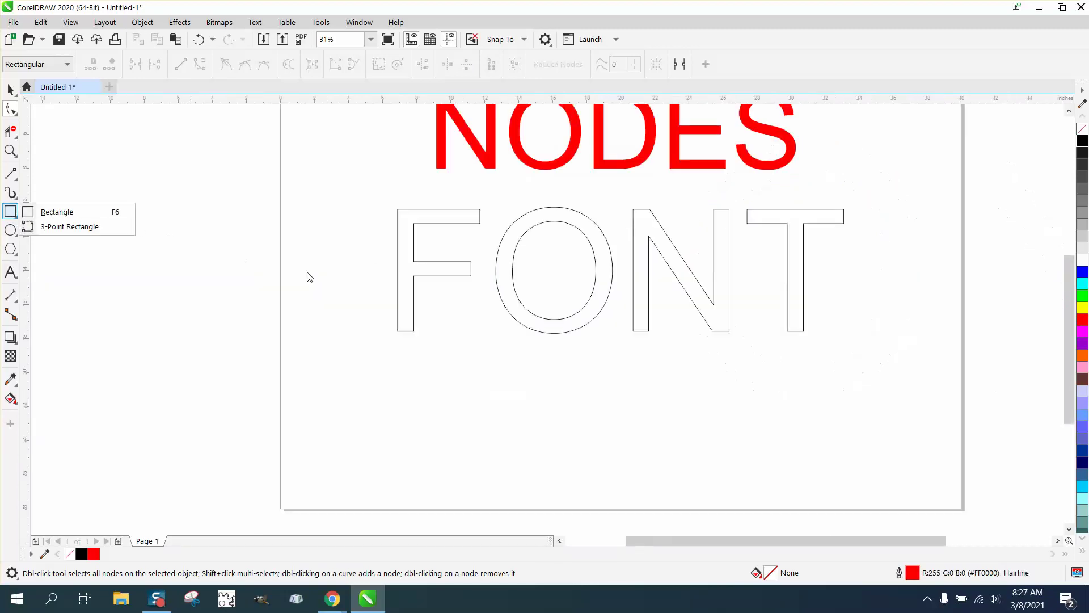
{"action": "left_click", "coordinate": [82, 216]}
{"action": "left_click_drag", "start_coordinate": [332, 312], "coordinate": [581, 316]}
Set the rectangle's height to 0.1 inch and zoom in on FONT
{"action": "triple_click", "coordinate": [132, 70]}
{"action": "key", "text": "BackSpace"}
{"action": "type", "text": ".1"}
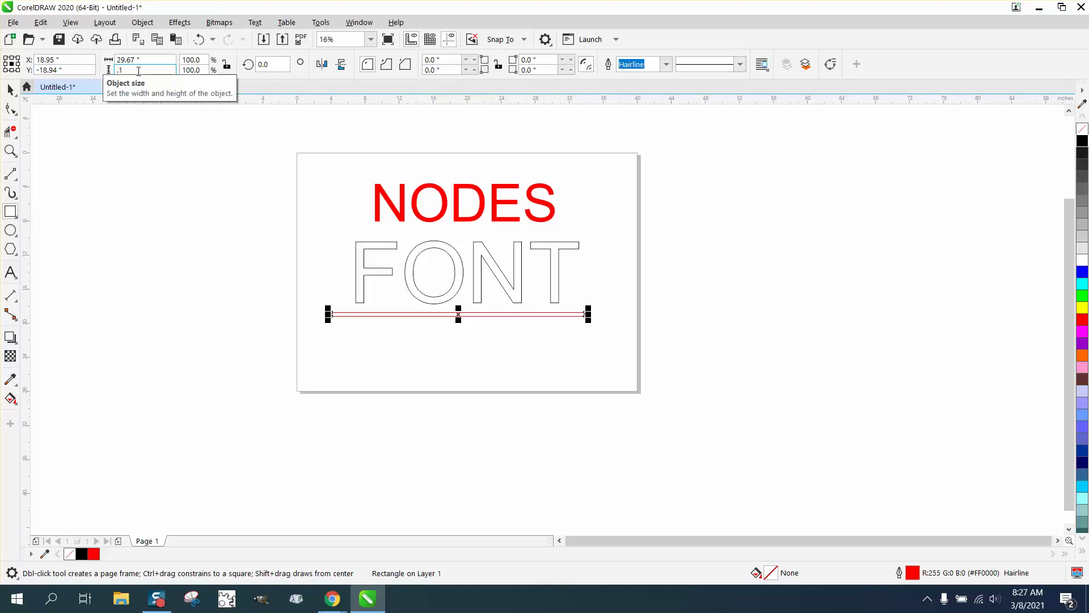
{"action": "key", "text": "Return"}
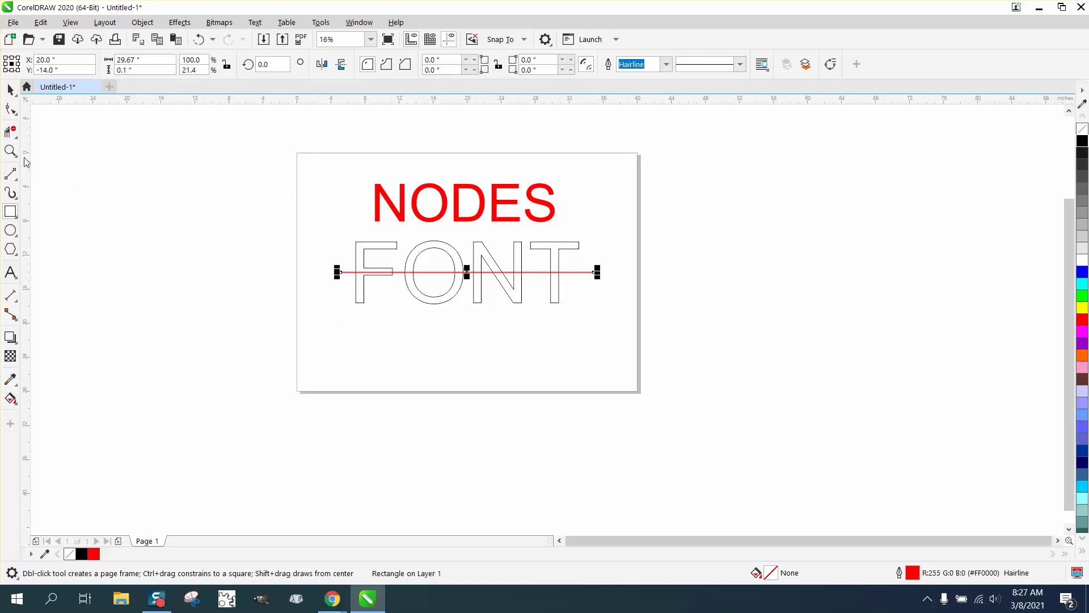
{"action": "left_click", "coordinate": [17, 152]}
{"action": "left_click_drag", "start_coordinate": [348, 238], "coordinate": [615, 350]}
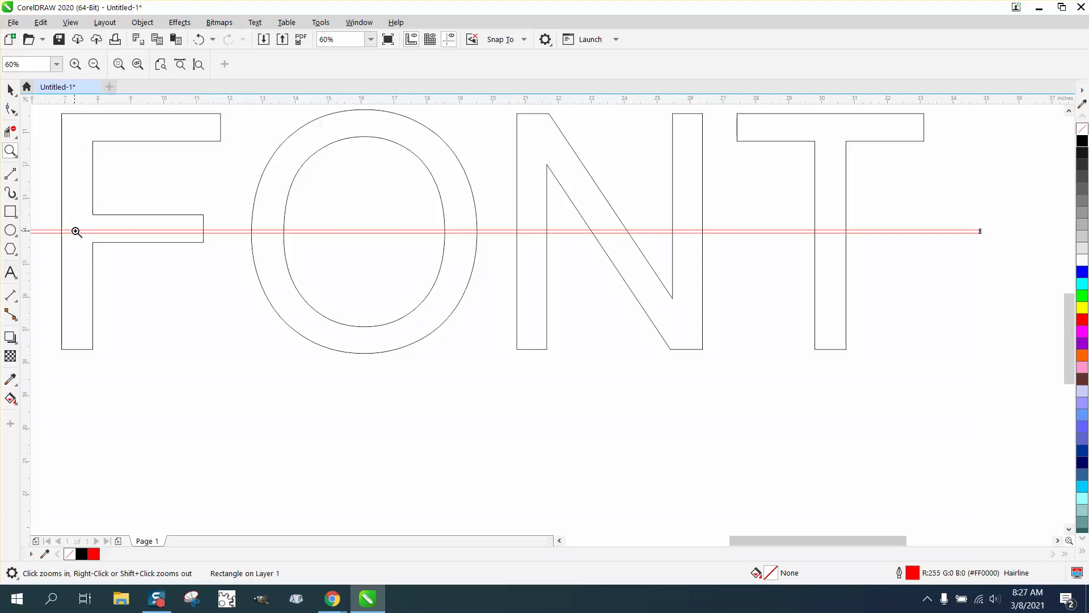
Shift the red strip slightly left and choose the Virtual Segment Delete tool
{"action": "left_click", "coordinate": [10, 89]}
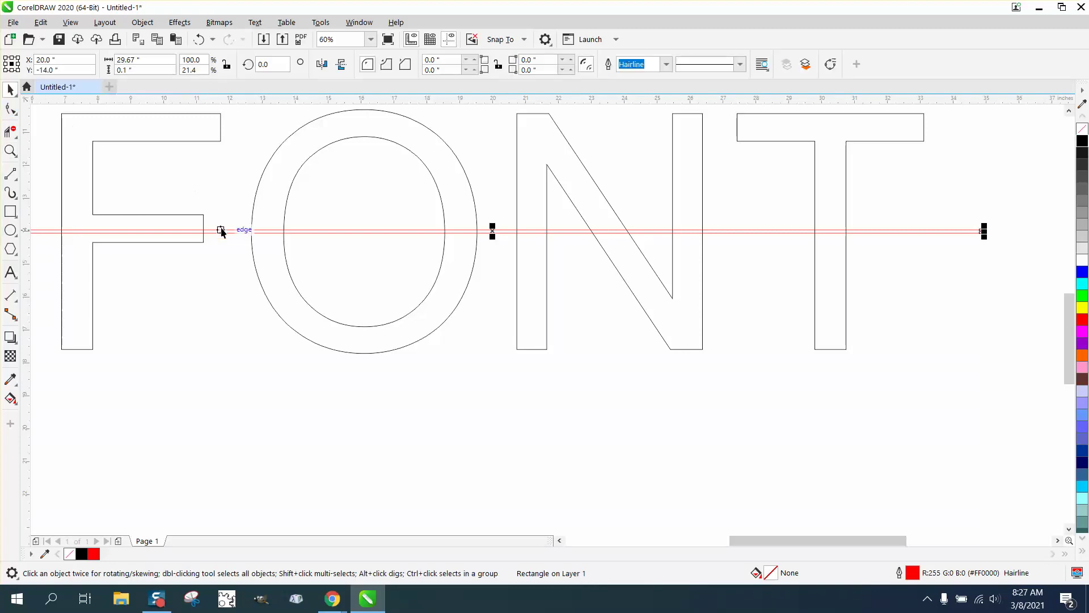
{"action": "left_click_drag", "start_coordinate": [225, 231], "coordinate": [219, 231]}
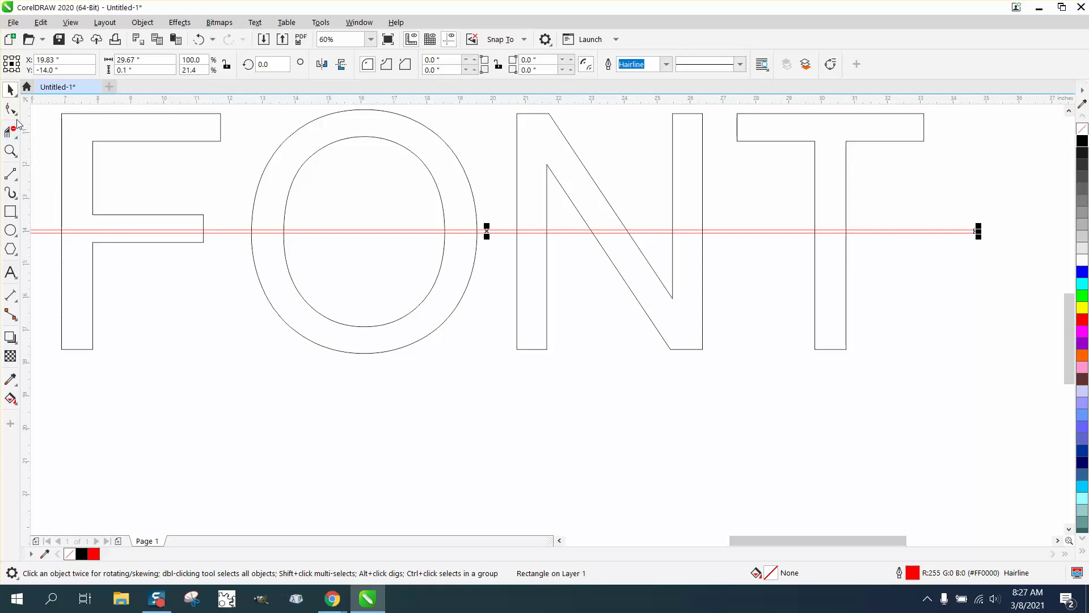
{"action": "left_click", "coordinate": [16, 138]}
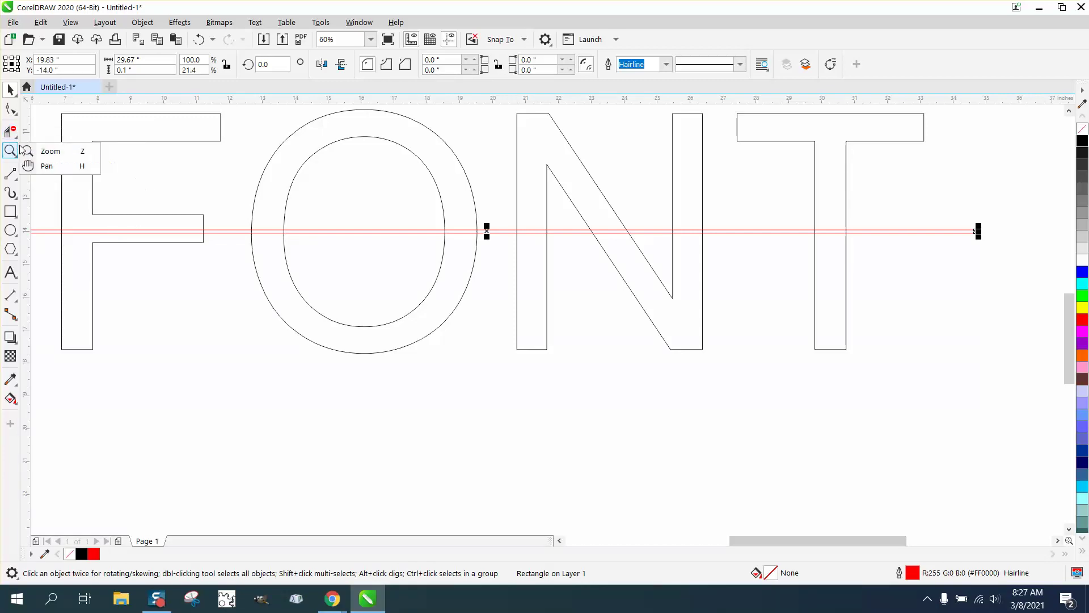
{"action": "left_click", "coordinate": [69, 161]}
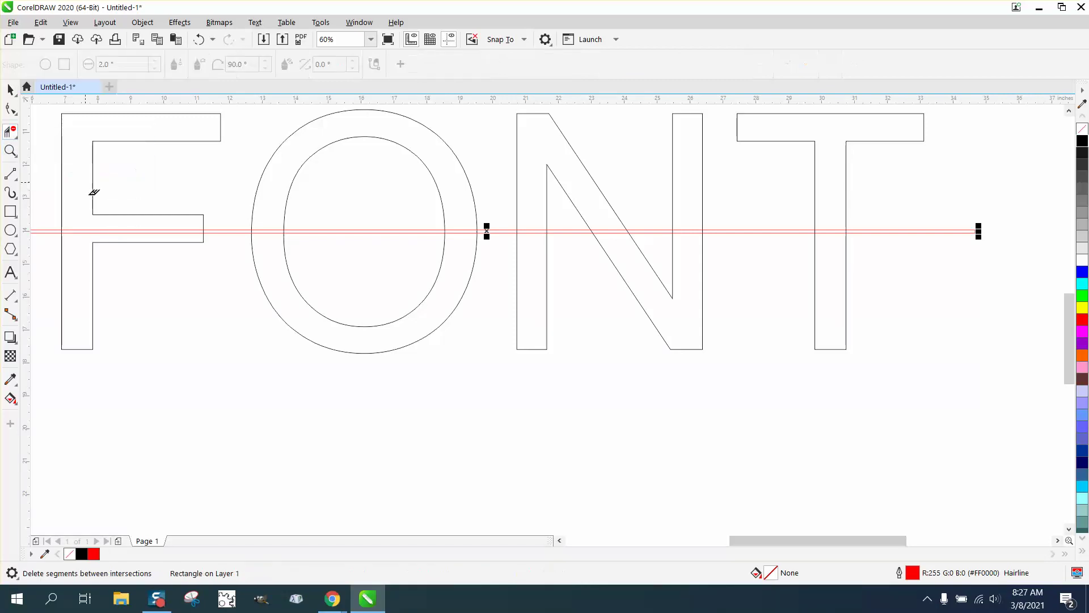
{"action": "left_click", "coordinate": [10, 150]}
{"action": "left_click_drag", "start_coordinate": [49, 189], "coordinate": [309, 282]}
{"action": "left_click", "coordinate": [10, 131]}
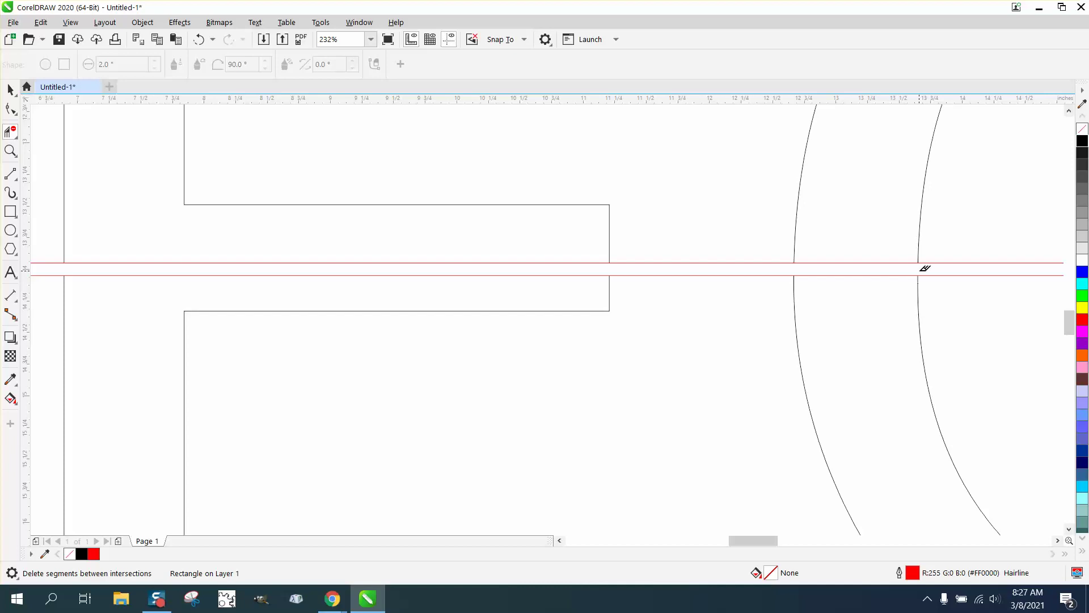
Pan along the red strip and reselect Virtual Segment Delete after briefly picking the Knife
{"action": "key", "text": "h"}
{"action": "left_click_drag", "start_coordinate": [941, 274], "coordinate": [335, 282]}
{"action": "left_click_drag", "start_coordinate": [826, 277], "coordinate": [554, 288]}
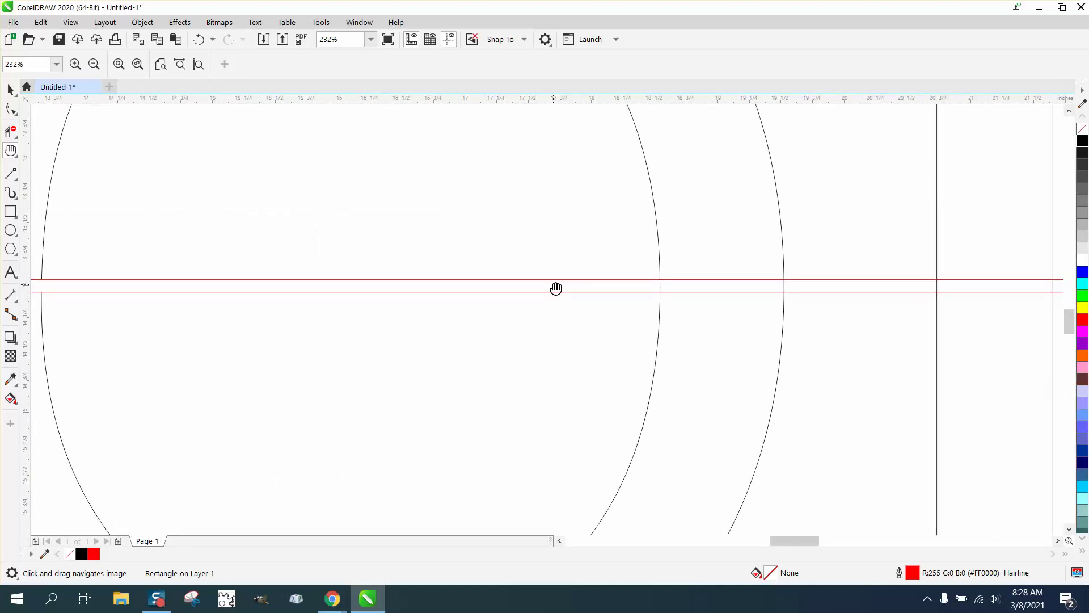
{"action": "key", "text": "space"}
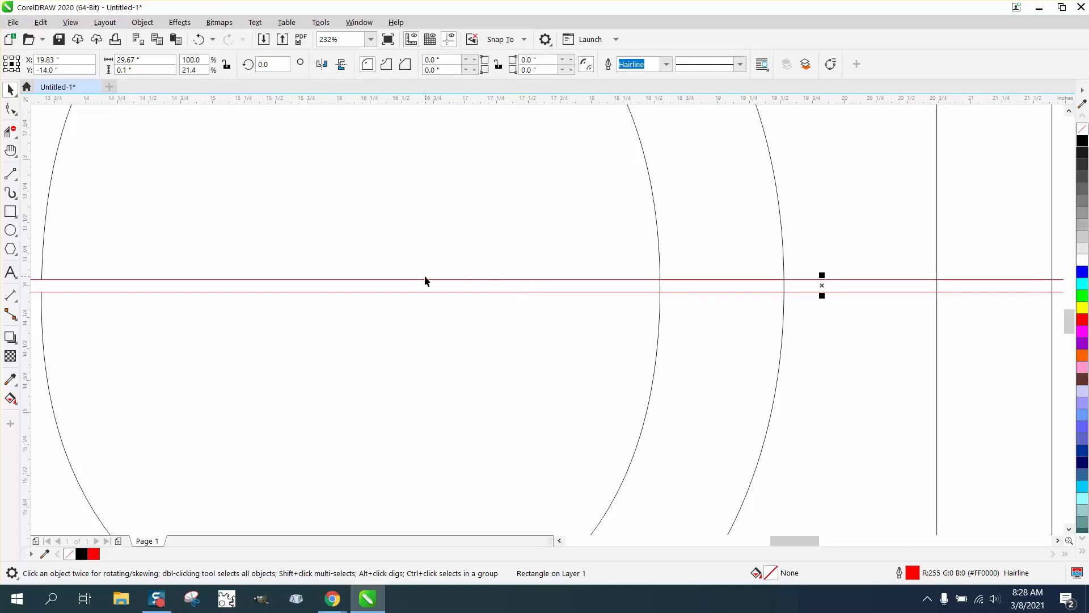
{"action": "left_click", "coordinate": [10, 132]}
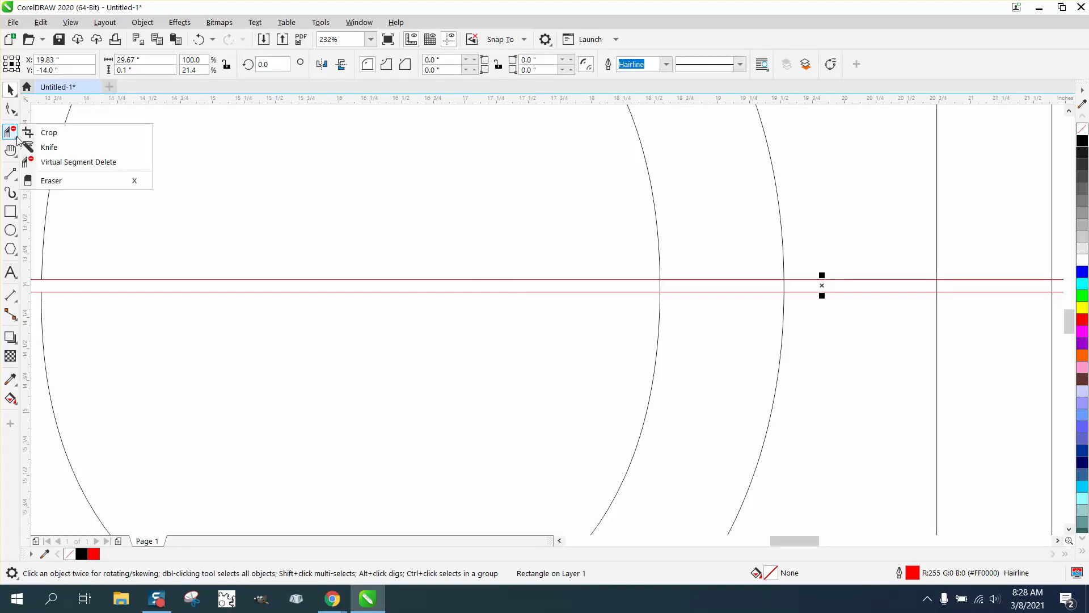
{"action": "left_click", "coordinate": [37, 148]}
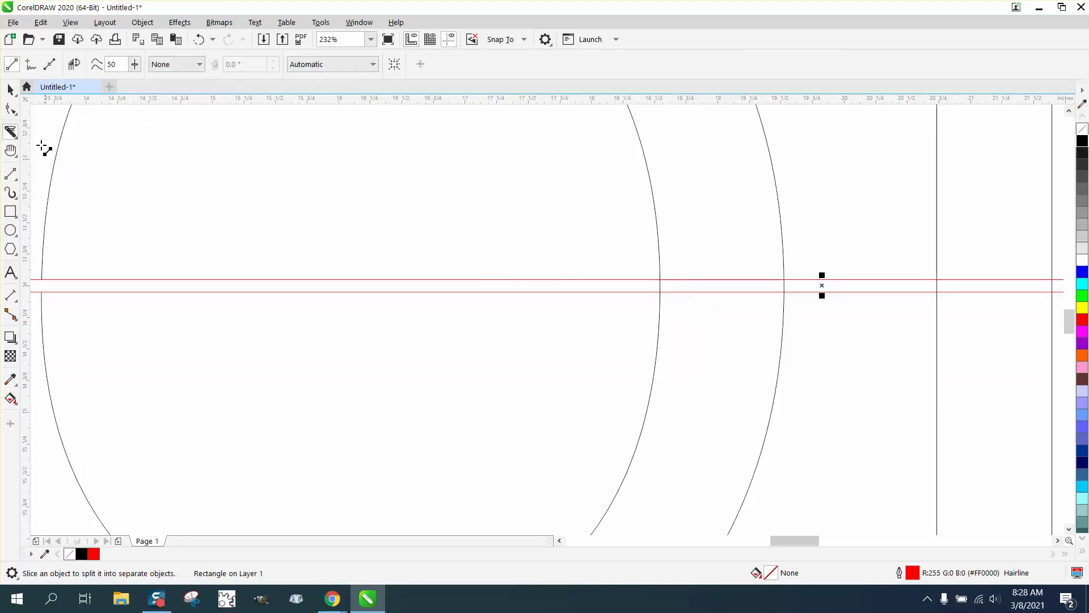
{"action": "left_click", "coordinate": [11, 132]}
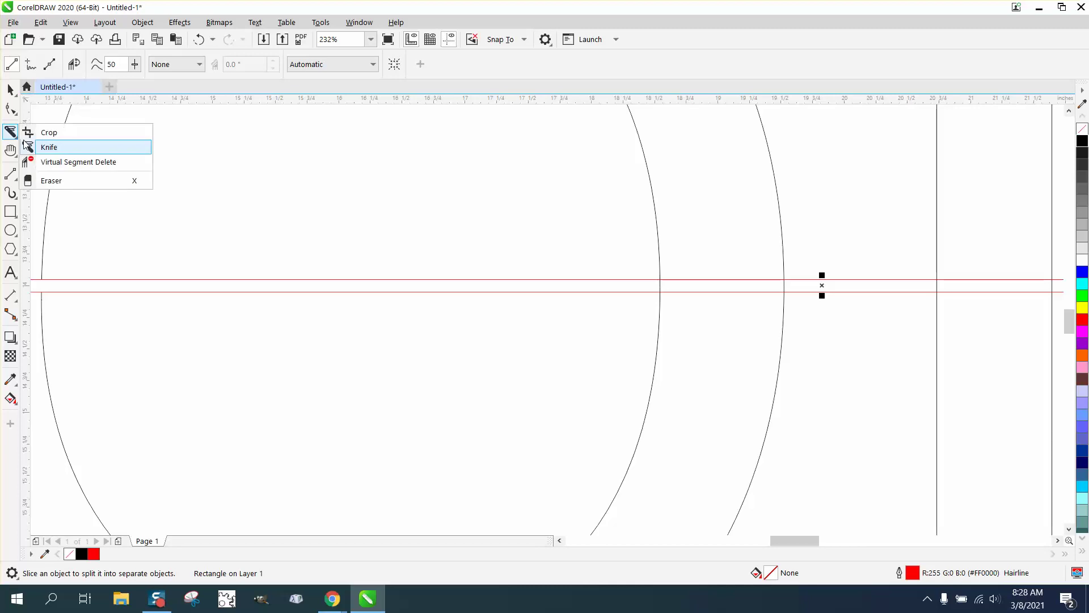
{"action": "left_click", "coordinate": [48, 161]}
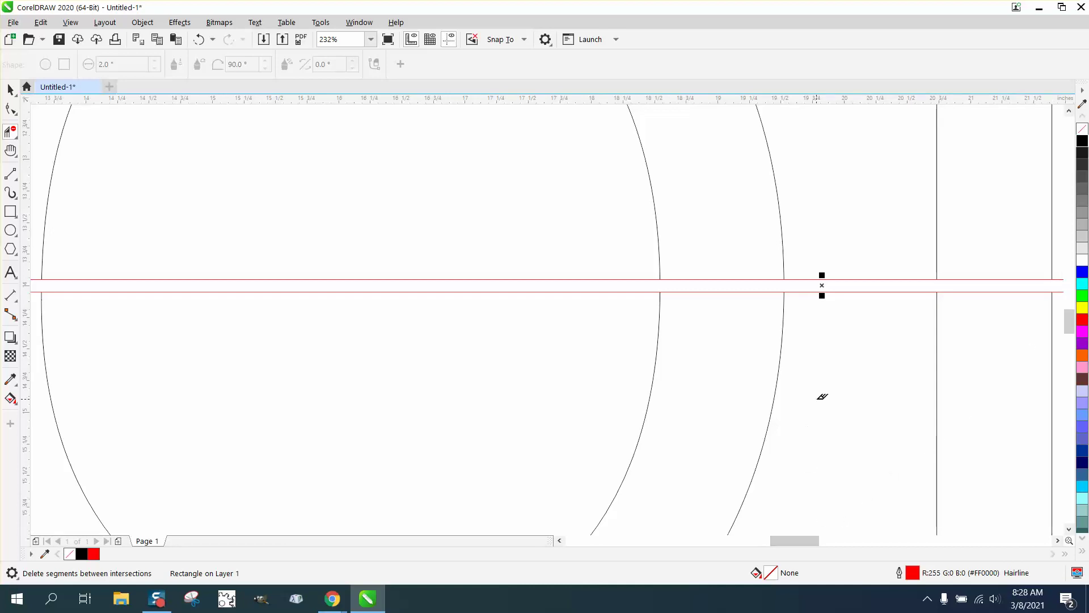
Delete the N diagonal's segment inside the red strip, redoing an over-broad first deletion
{"action": "key", "text": "h"}
{"action": "left_click_drag", "start_coordinate": [873, 401], "coordinate": [464, 377]}
{"action": "left_click_drag", "start_coordinate": [847, 355], "coordinate": [542, 357]}
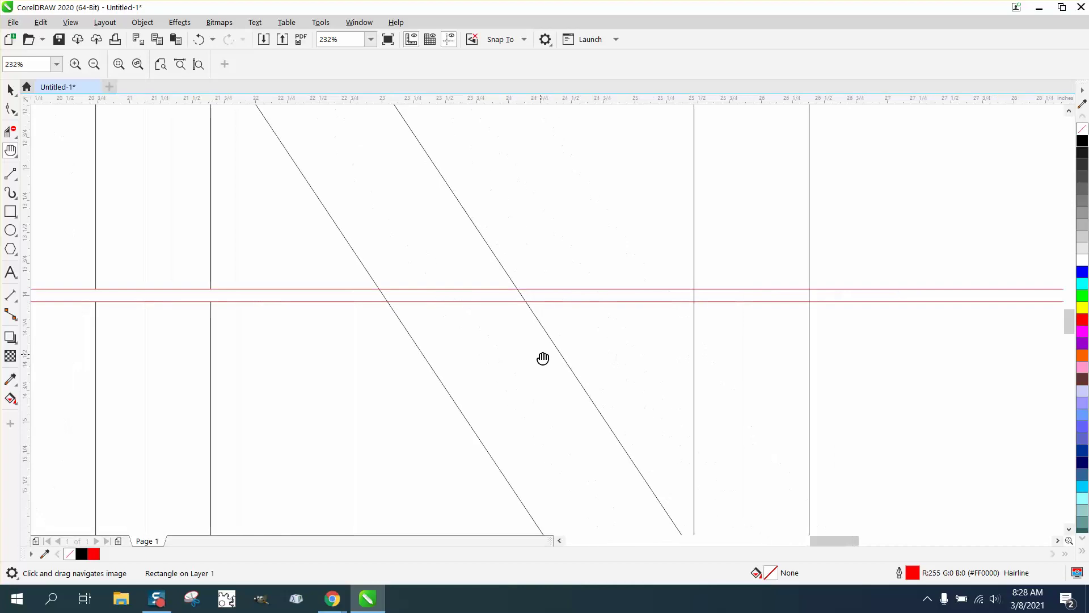
{"action": "left_click", "coordinate": [10, 132]}
{"action": "left_click", "coordinate": [388, 295]}
{"action": "left_click", "coordinate": [198, 40]}
{"action": "left_click", "coordinate": [388, 291]}
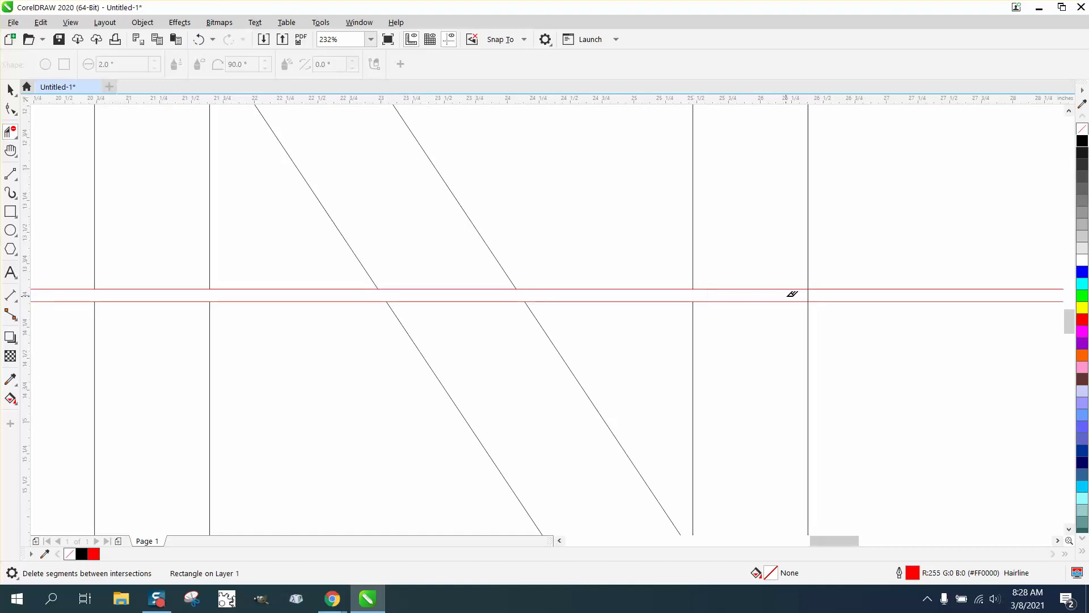
{"action": "scroll", "coordinate": [675, 294], "scroll_direction": "down", "scroll_amount": 3}
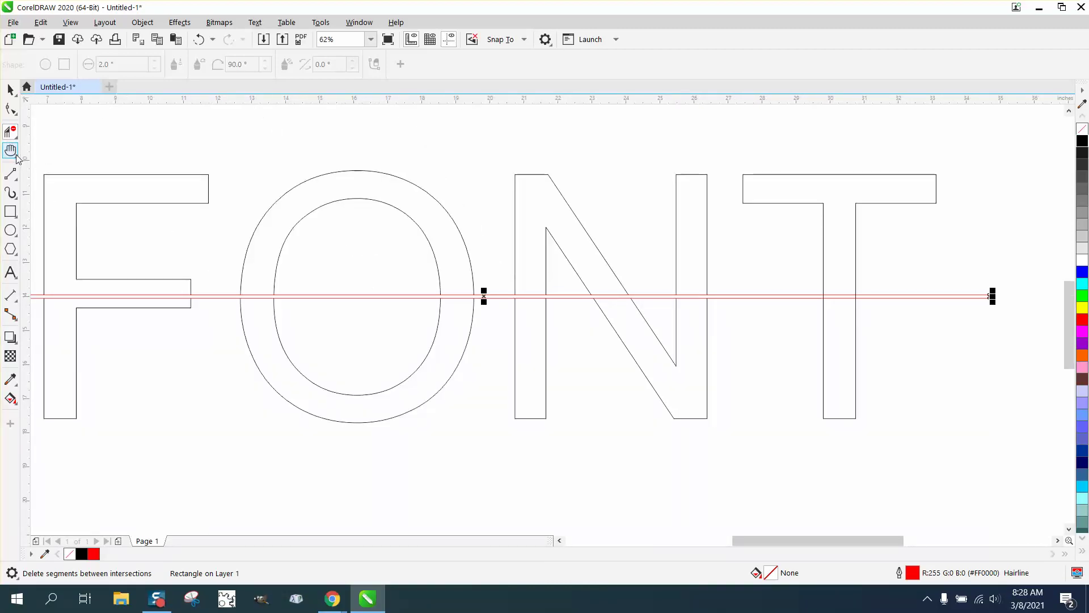
Delete the T stem's left and right edges inside the strip
{"action": "key", "text": "h"}
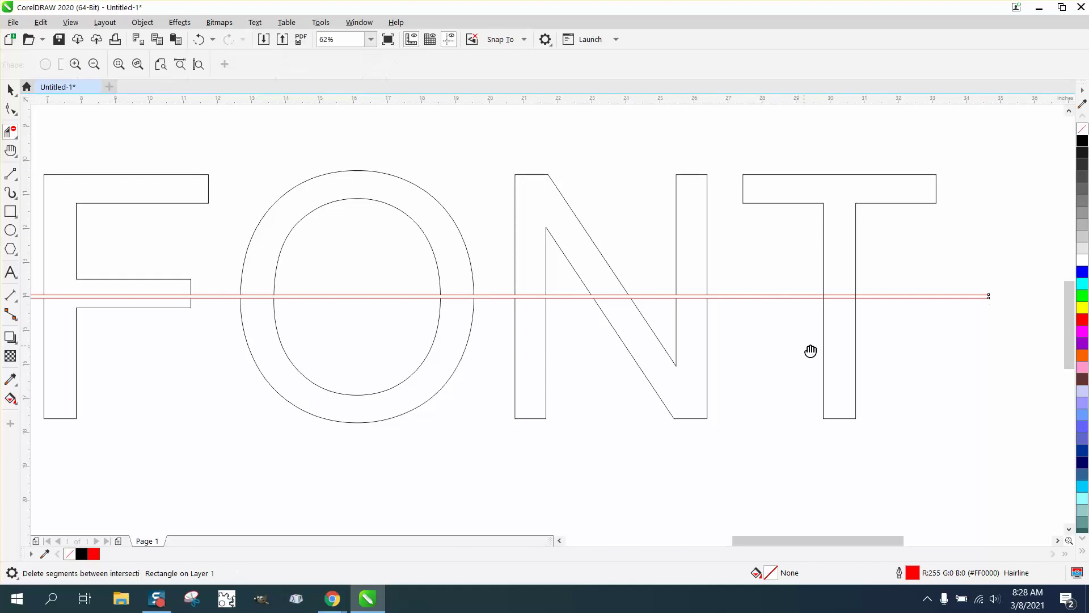
{"action": "left_click_drag", "start_coordinate": [848, 338], "coordinate": [569, 340]}
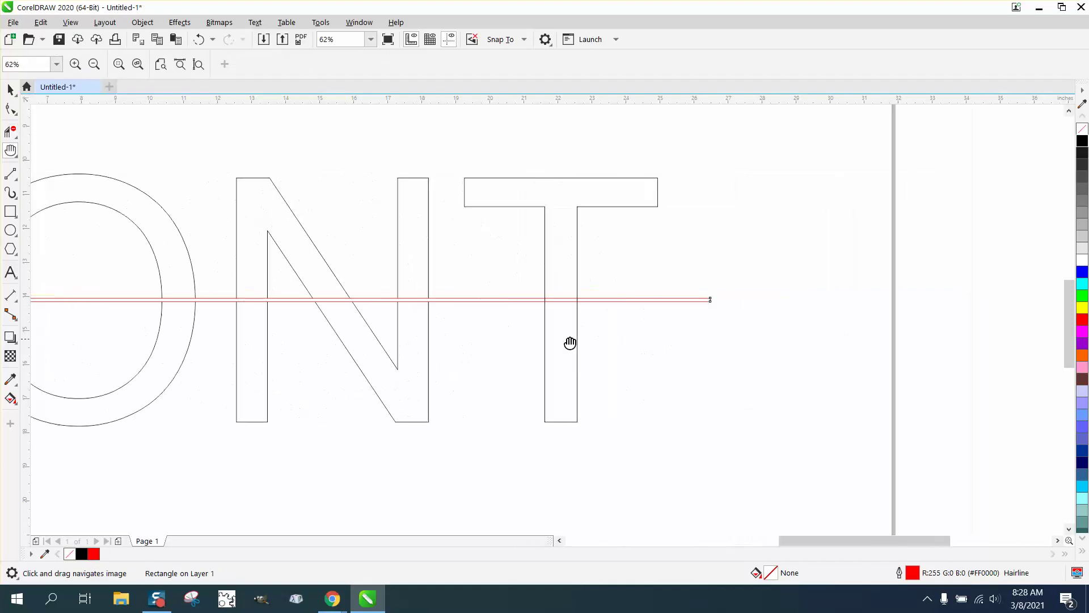
{"action": "left_click", "coordinate": [18, 157]}
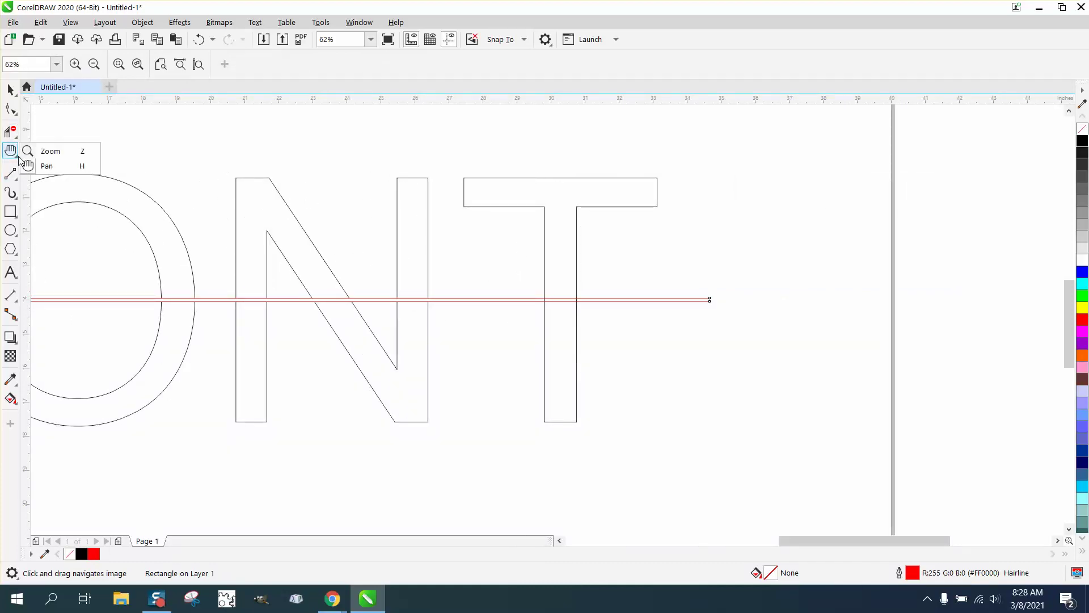
{"action": "left_click", "coordinate": [34, 151]}
{"action": "left_click_drag", "start_coordinate": [486, 266], "coordinate": [741, 347]}
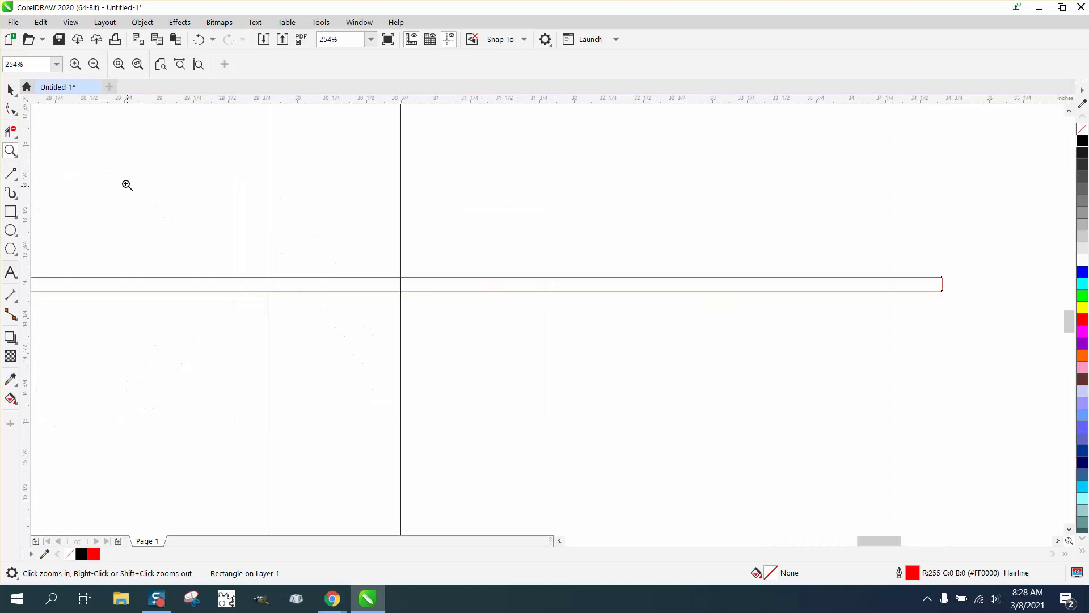
{"action": "left_click", "coordinate": [10, 131]}
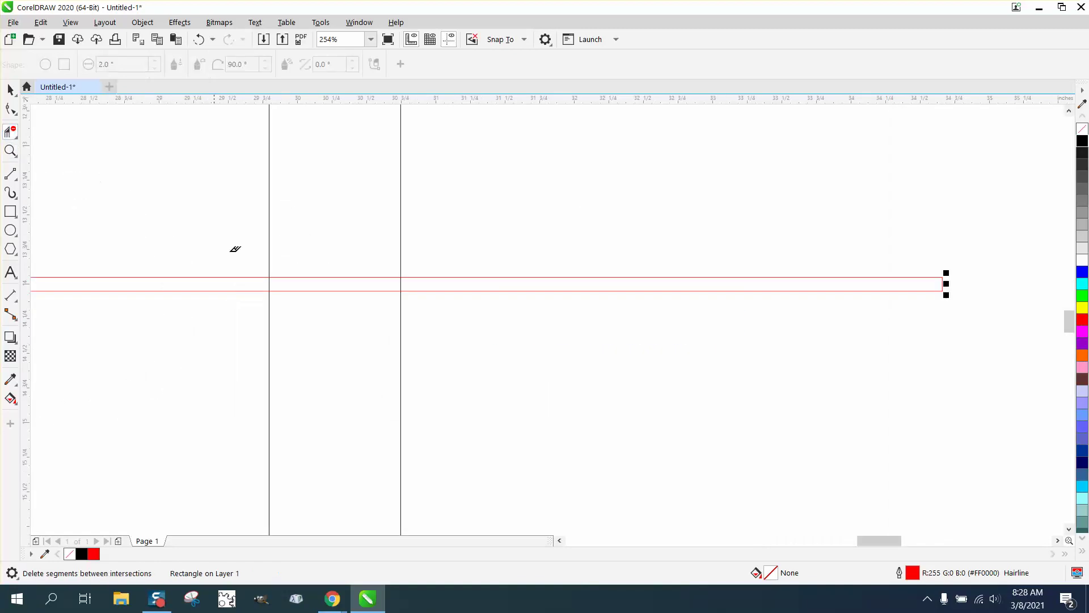
{"action": "left_click", "coordinate": [271, 283]}
{"action": "left_click", "coordinate": [402, 284]}
Select and delete the red cut-line strip
{"action": "left_click", "coordinate": [10, 89]}
{"action": "key", "text": "Delete"}
{"action": "scroll", "coordinate": [529, 289], "scroll_direction": "down", "scroll_amount": 4}
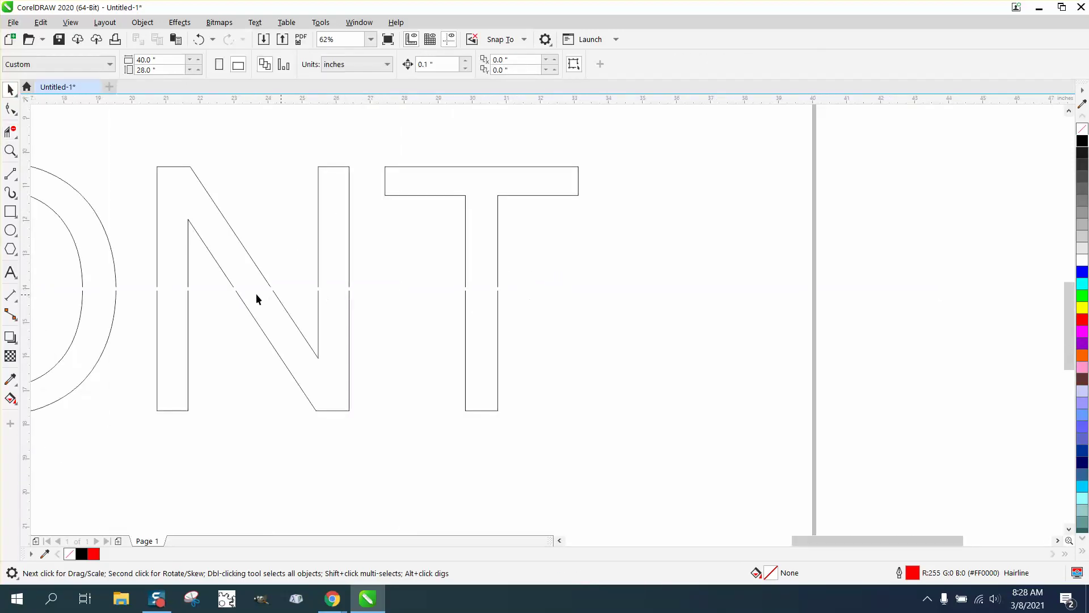
{"action": "scroll", "coordinate": [269, 317], "scroll_direction": "down", "scroll_amount": 4}
{"action": "left_click", "coordinate": [11, 107]}
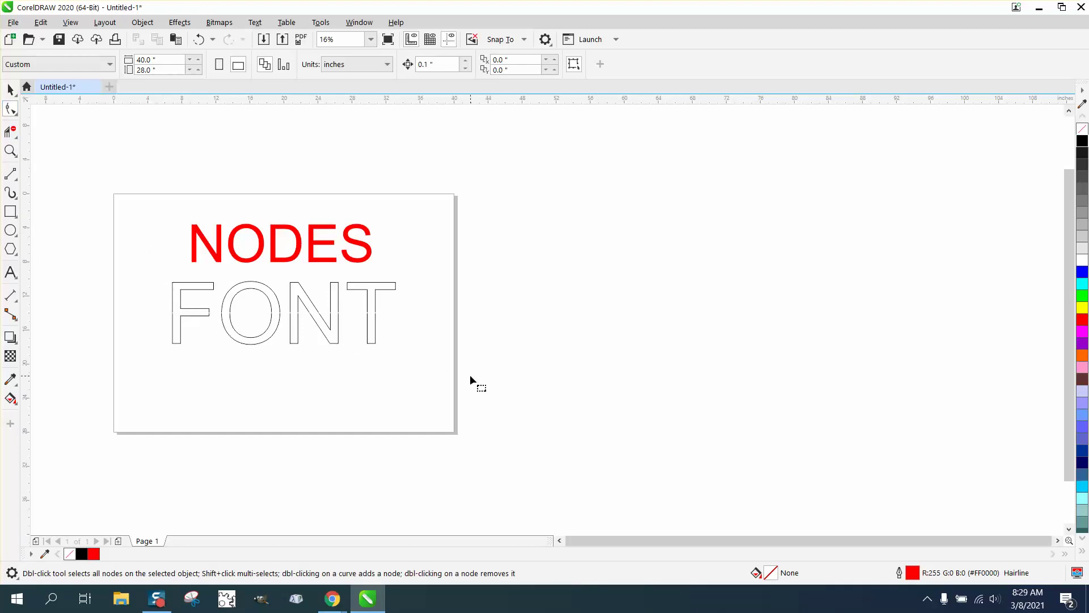
Select the FONT outline and marquee-select its cut-line nodes in node editing (F10)
{"action": "left_click", "coordinate": [10, 89]}
{"action": "left_click", "coordinate": [213, 284]}
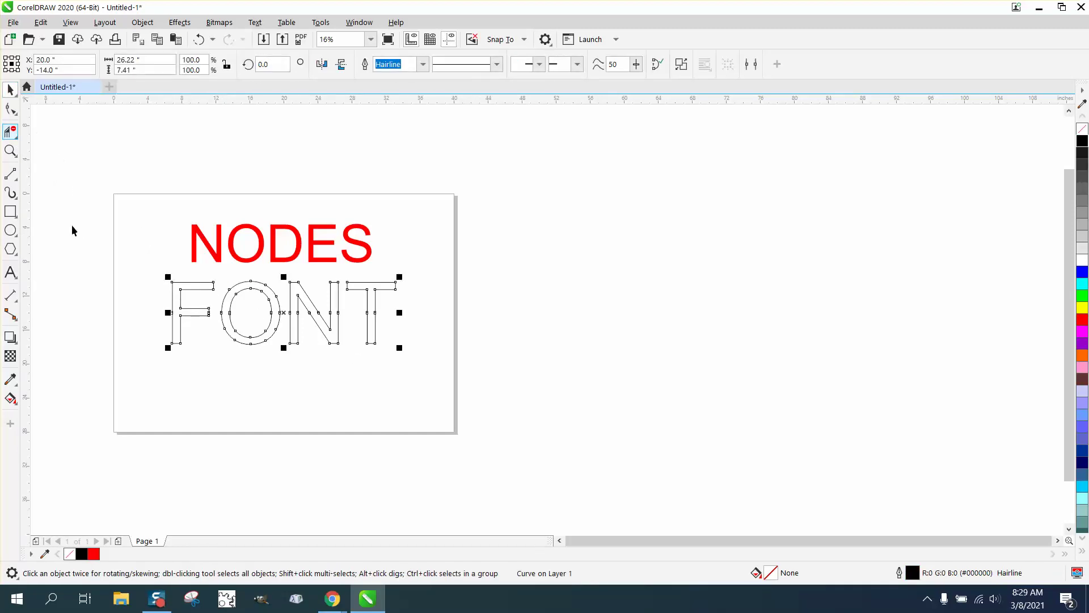
{"action": "key", "text": "F10"}
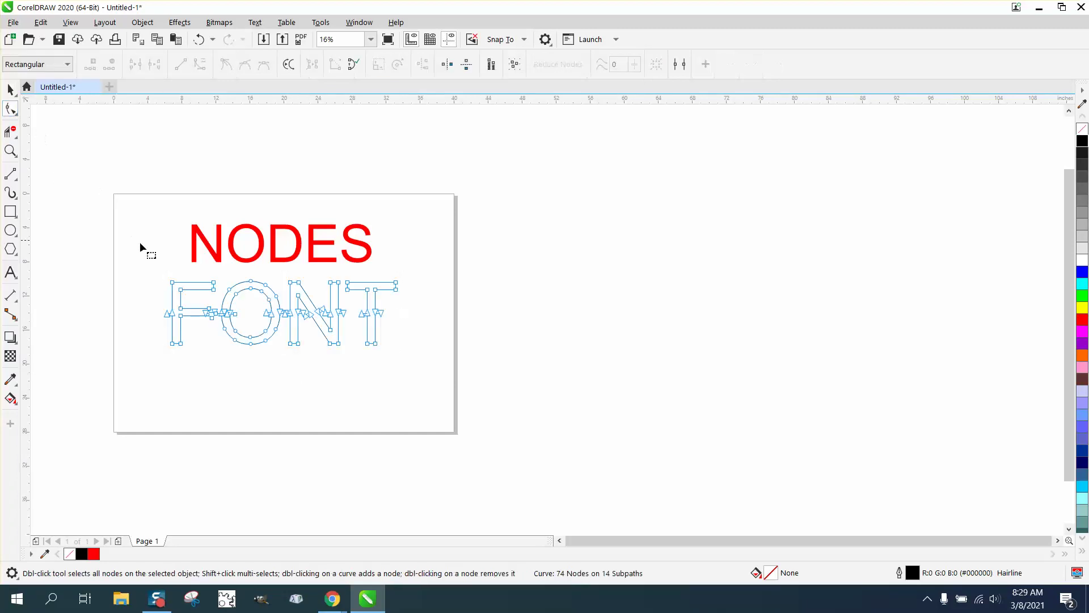
{"action": "left_click_drag", "start_coordinate": [202, 325], "coordinate": [176, 324]}
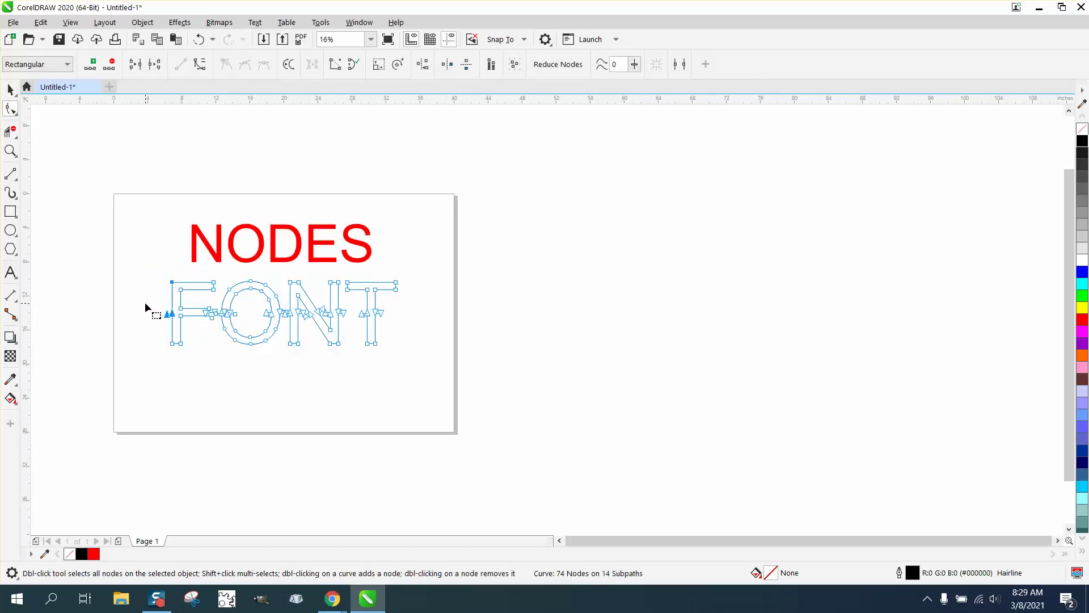
{"action": "left_click_drag", "start_coordinate": [381, 330], "coordinate": [393, 328]}
Open the Join Curves docker from Window > Dockers
{"action": "left_click", "coordinate": [359, 22]}
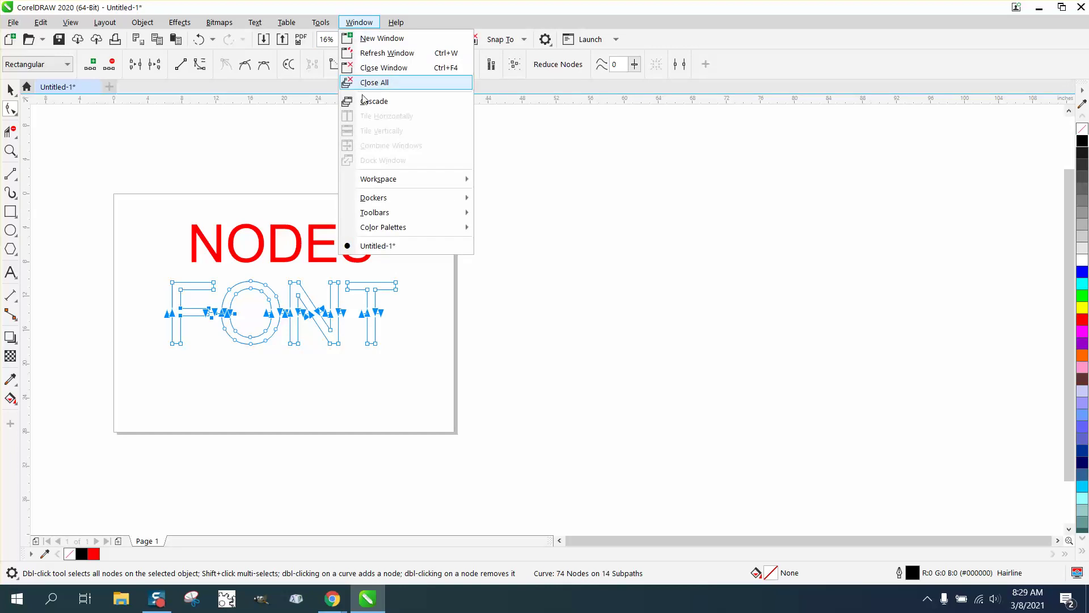
{"action": "mouse_move", "coordinate": [374, 196]}
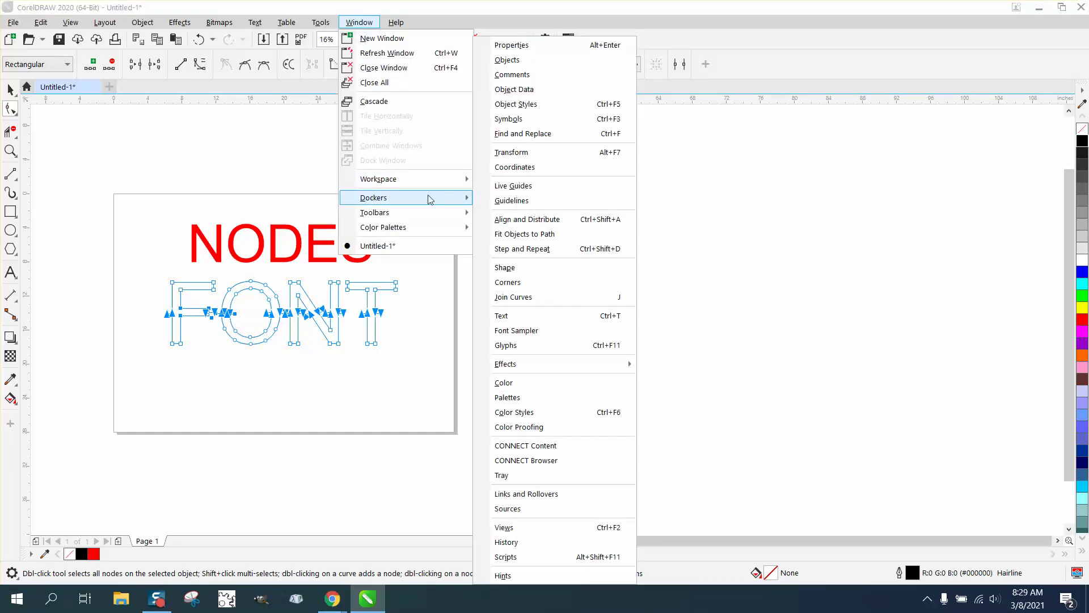
{"action": "left_click", "coordinate": [521, 301]}
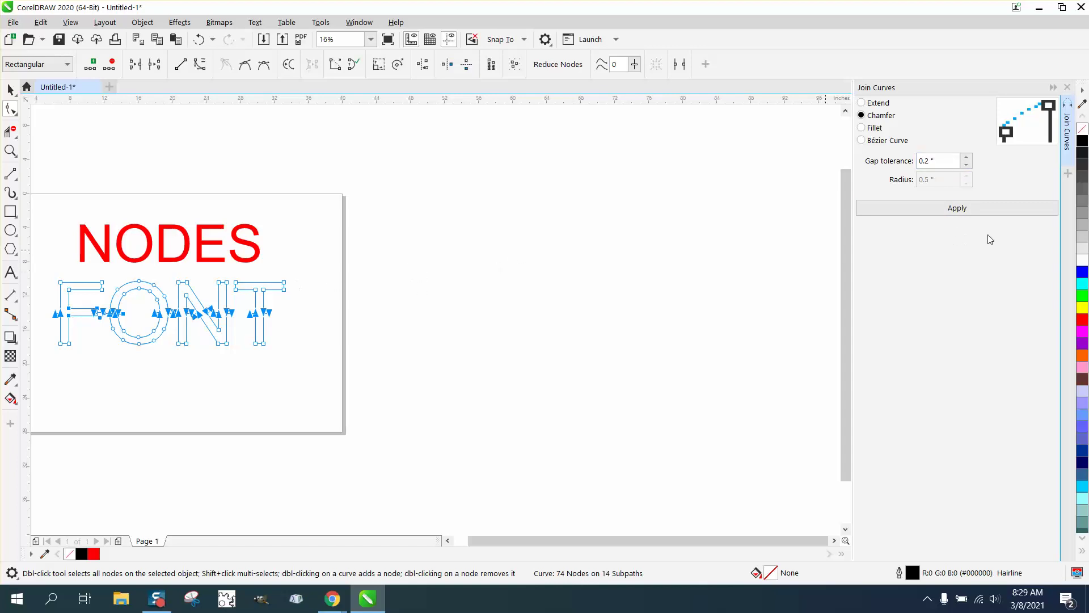
Join the open ends across the cut line, then zoom in on the F's middle arm
{"action": "left_click", "coordinate": [965, 211]}
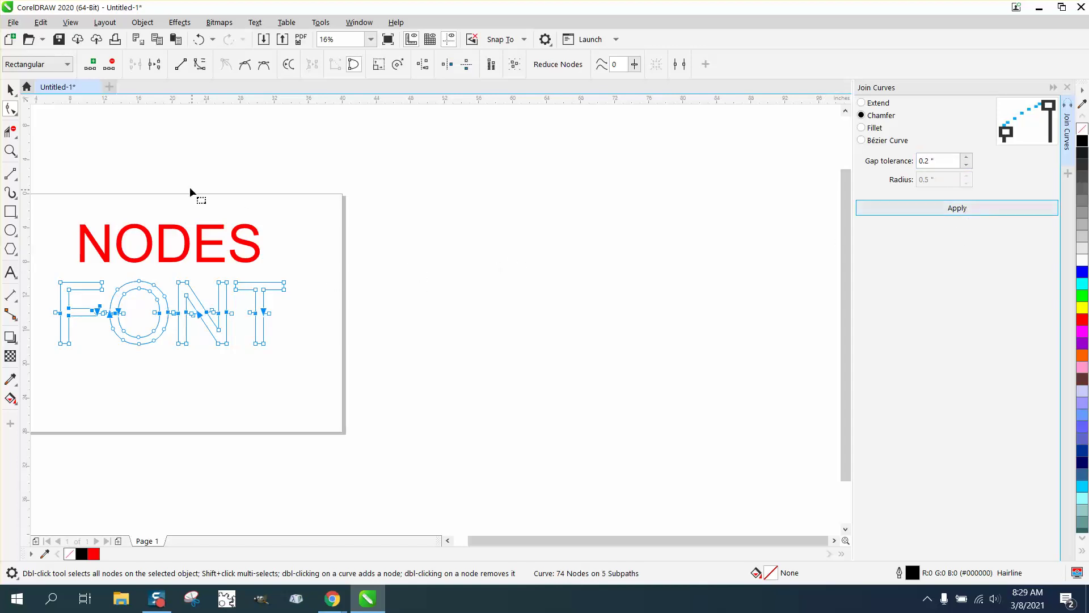
{"action": "left_click", "coordinate": [12, 150]}
{"action": "left_click_drag", "start_coordinate": [47, 298], "coordinate": [247, 332]}
{"action": "left_click_drag", "start_coordinate": [58, 286], "coordinate": [279, 378]}
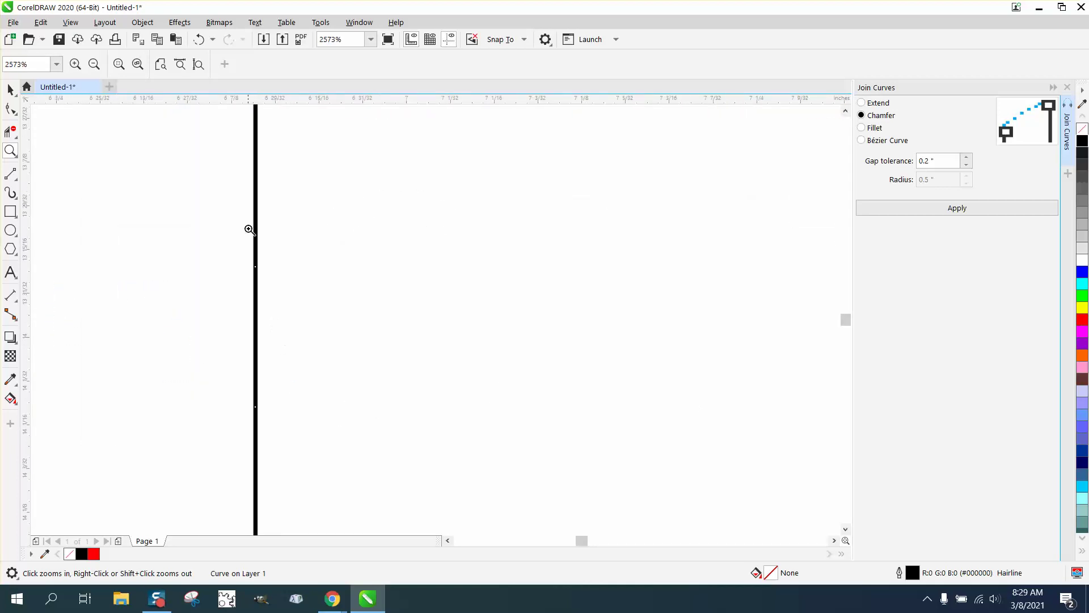
Marquee-select the cut-line nodes across the F and O with the Shape tool
{"action": "left_click", "coordinate": [10, 109]}
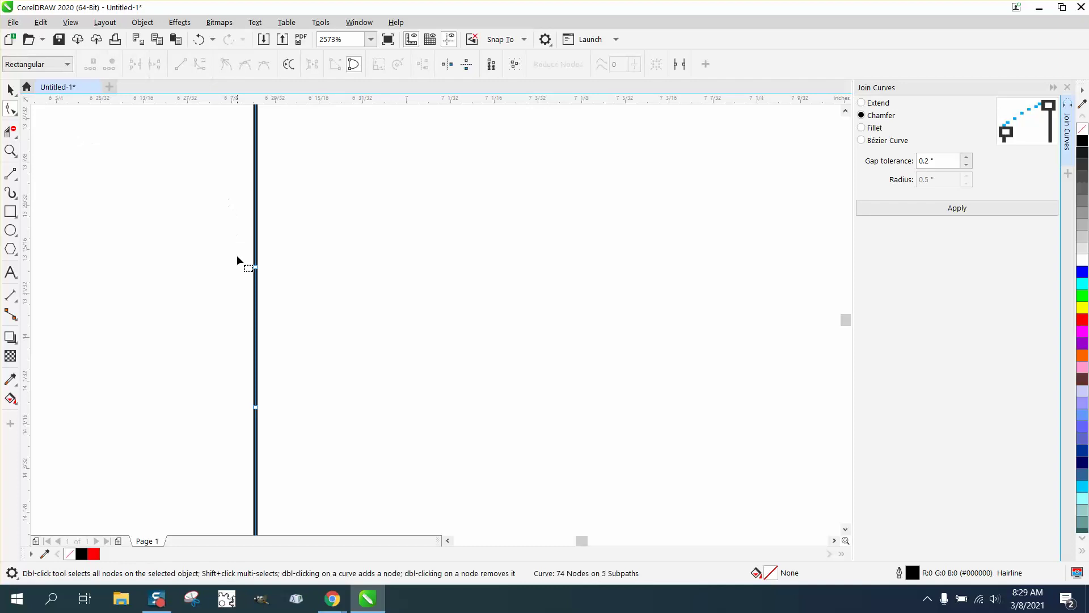
{"action": "left_click_drag", "start_coordinate": [226, 249], "coordinate": [295, 413]}
{"action": "scroll", "coordinate": [170, 295], "scroll_direction": "down", "scroll_amount": 2}
{"action": "scroll", "coordinate": [177, 292], "scroll_direction": "down", "scroll_amount": 5}
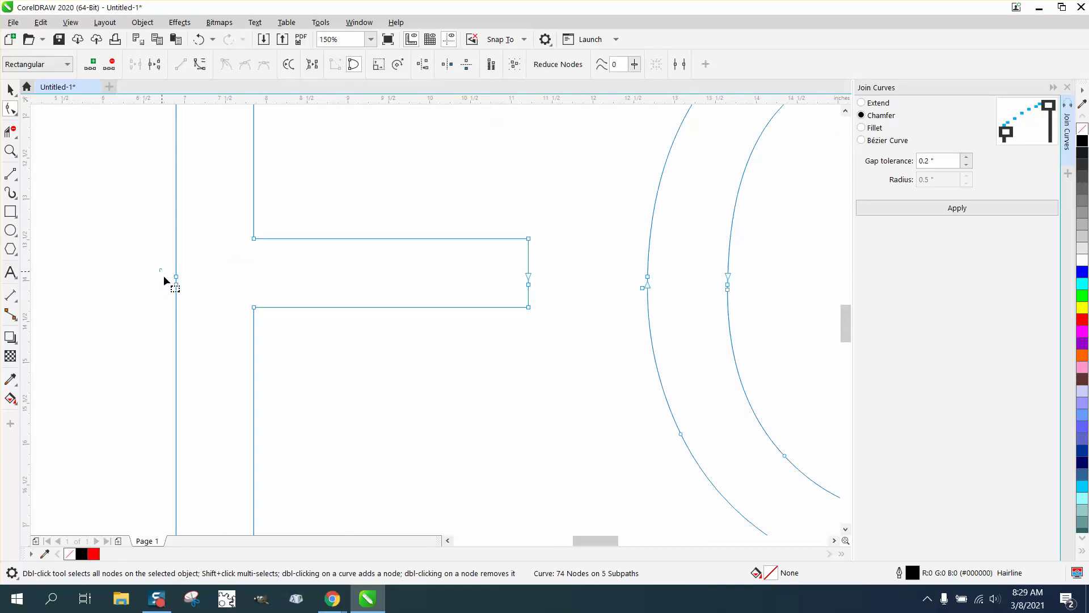
{"action": "left_click_drag", "start_coordinate": [242, 291], "coordinate": [515, 294]}
{"action": "left_click_drag", "start_coordinate": [747, 296], "coordinate": [748, 297]}
Add midpoint nodes to the selected cut-line segments and zoom in on the F's left part
{"action": "left_click", "coordinate": [92, 66]}
{"action": "left_click", "coordinate": [11, 151]}
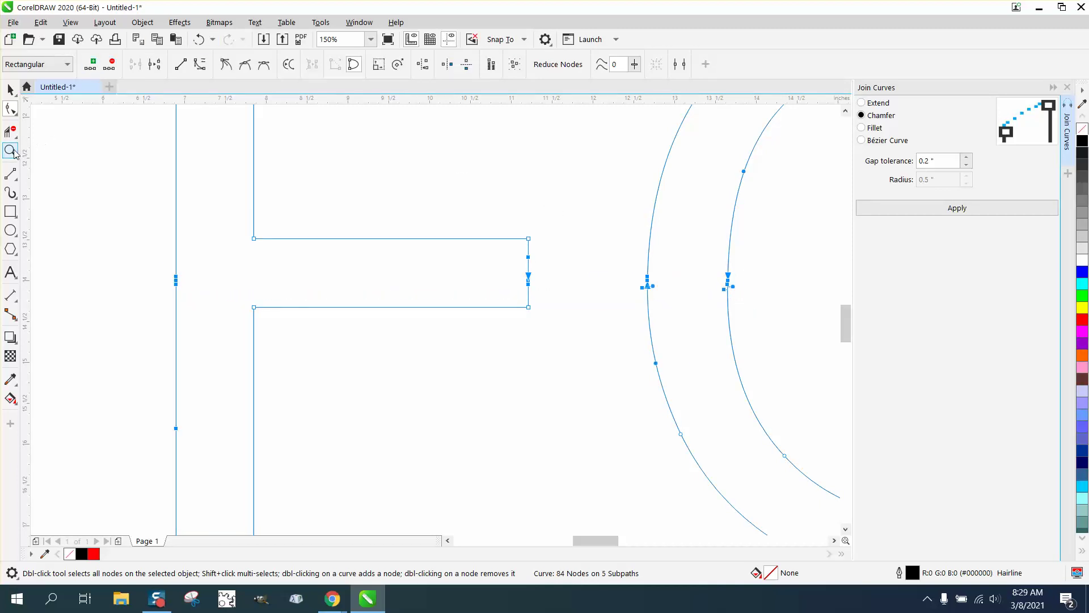
{"action": "left_click_drag", "start_coordinate": [138, 259], "coordinate": [362, 358]}
Set the nudge distance to 0.5 inch with nothing selected
{"action": "key", "text": "space"}
{"action": "left_click", "coordinate": [276, 220]}
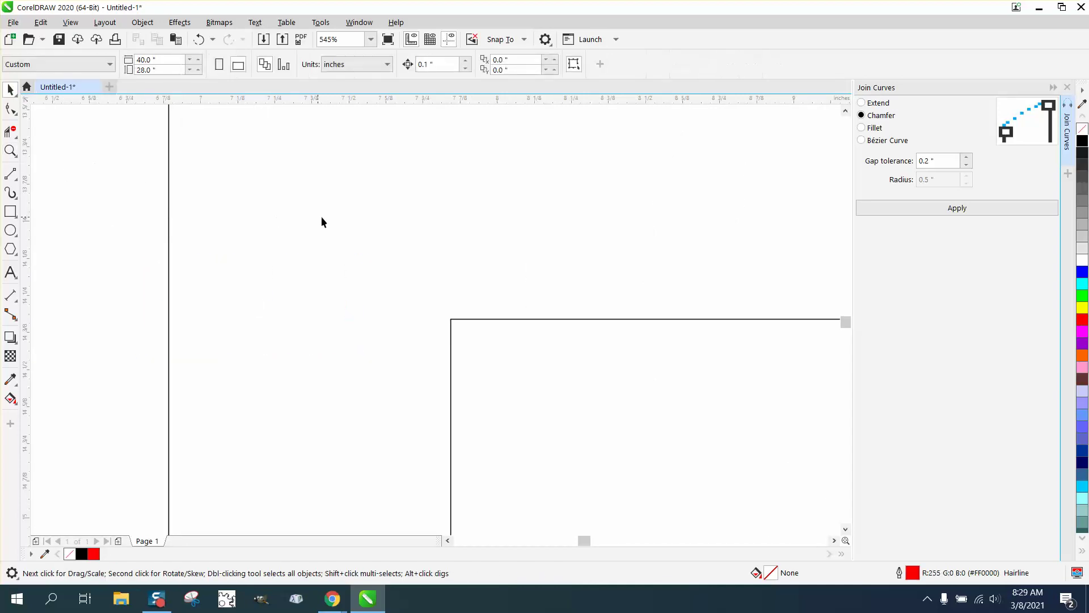
{"action": "left_click", "coordinate": [437, 64]}
{"action": "key", "text": "BackSpace"}
{"action": "type", "text": ".5"}
Zoom in on the F's stem and select its new midpoint node
{"action": "left_click", "coordinate": [14, 148]}
{"action": "left_click_drag", "start_coordinate": [144, 204], "coordinate": [286, 359]}
{"action": "left_click", "coordinate": [10, 108]}
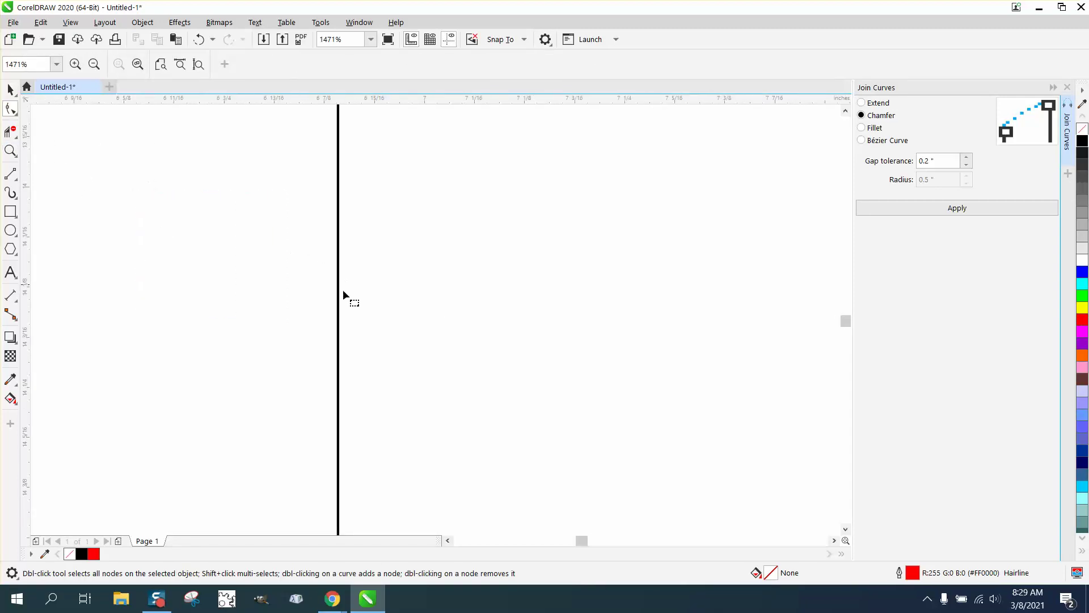
{"action": "left_click", "coordinate": [338, 307]}
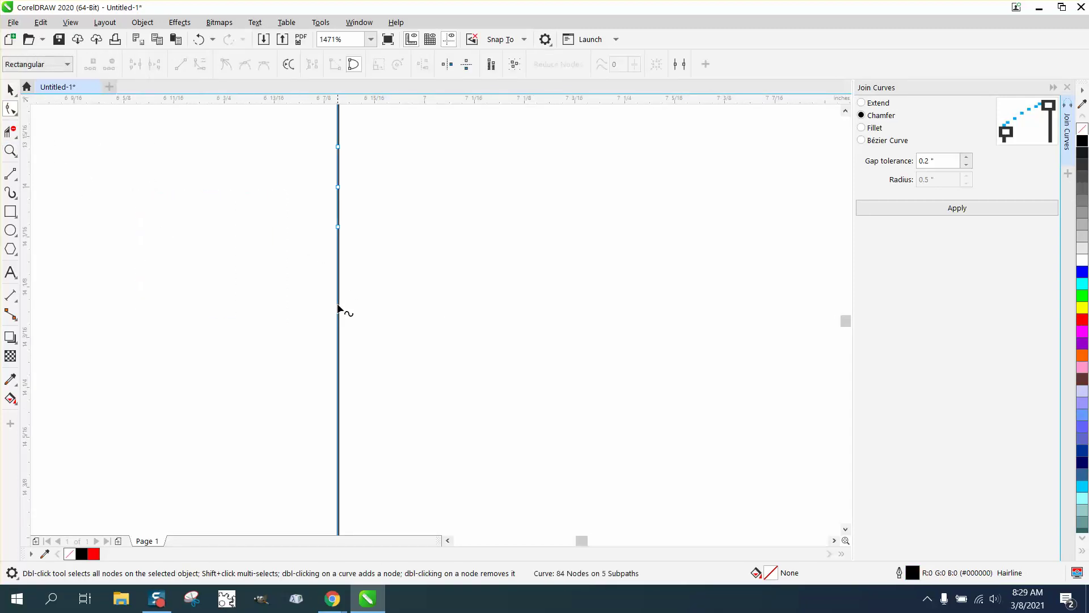
{"action": "left_click", "coordinate": [338, 187]}
Pull the F arm's midpoint node left into a V notch and the O's edge nodes into spikes
{"action": "scroll", "coordinate": [338, 188], "scroll_direction": "down", "scroll_amount": 10}
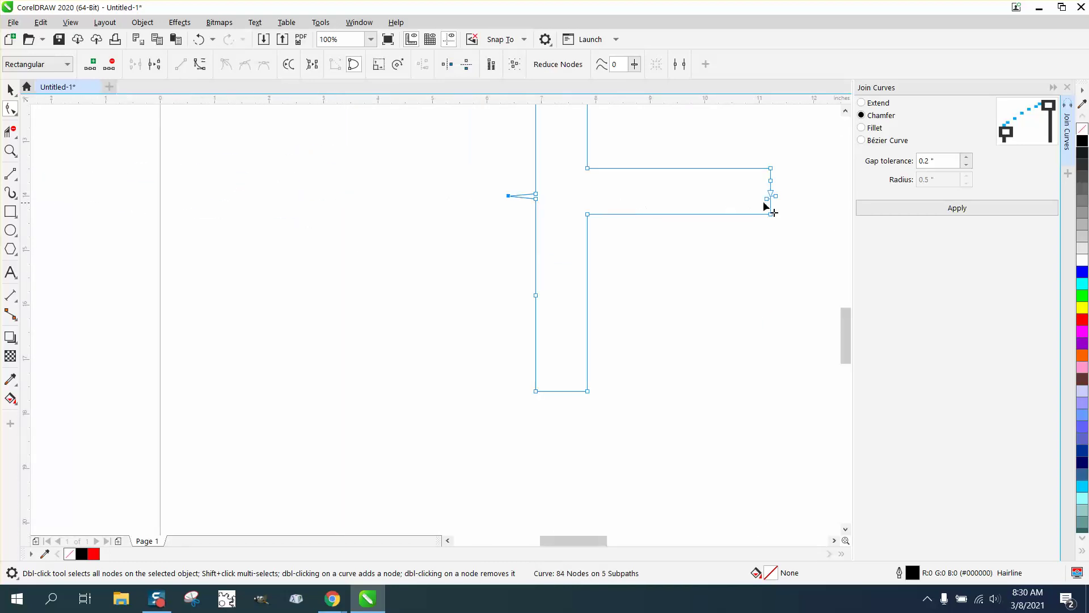
{"action": "left_click", "coordinate": [10, 150]}
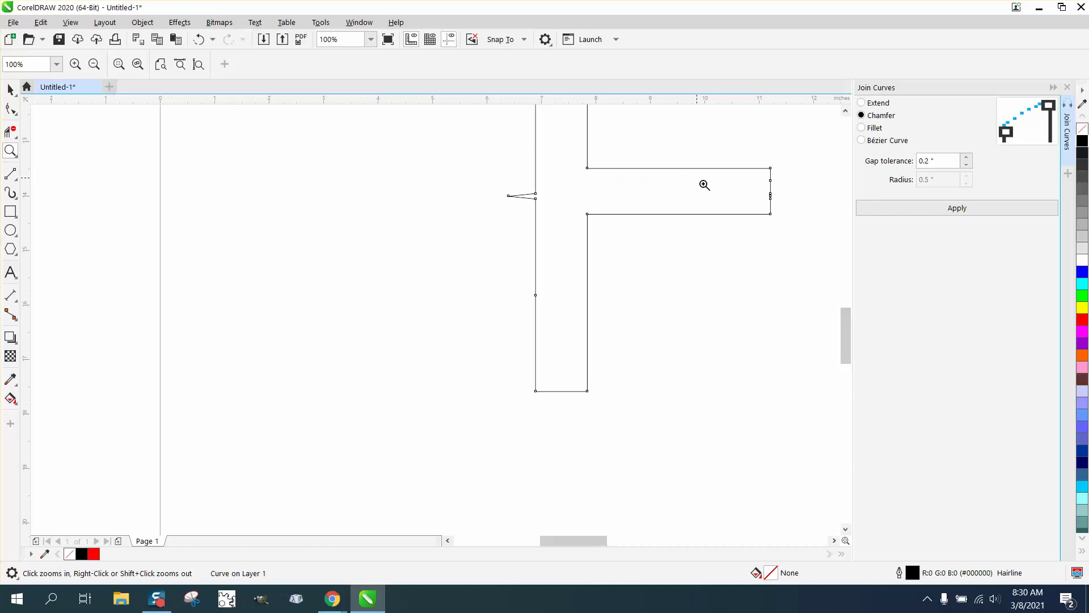
{"action": "left_click", "coordinate": [691, 175]}
{"action": "left_click", "coordinate": [11, 109]}
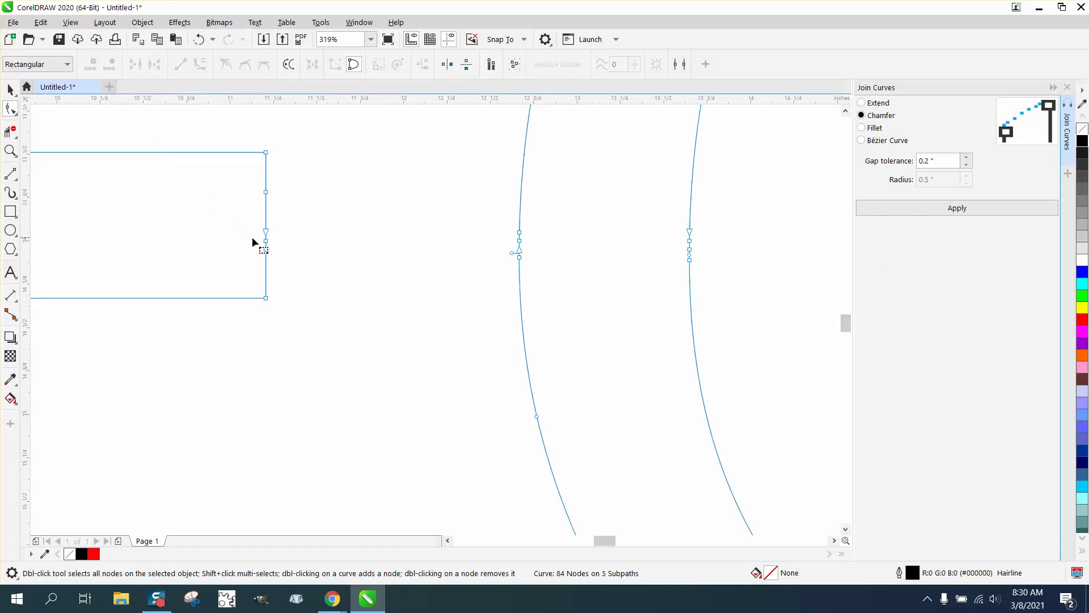
{"action": "left_click", "coordinate": [265, 240]}
{"action": "left_click_drag", "start_coordinate": [265, 240], "coordinate": [179, 241]}
{"action": "left_click_drag", "start_coordinate": [519, 241], "coordinate": [433, 241]}
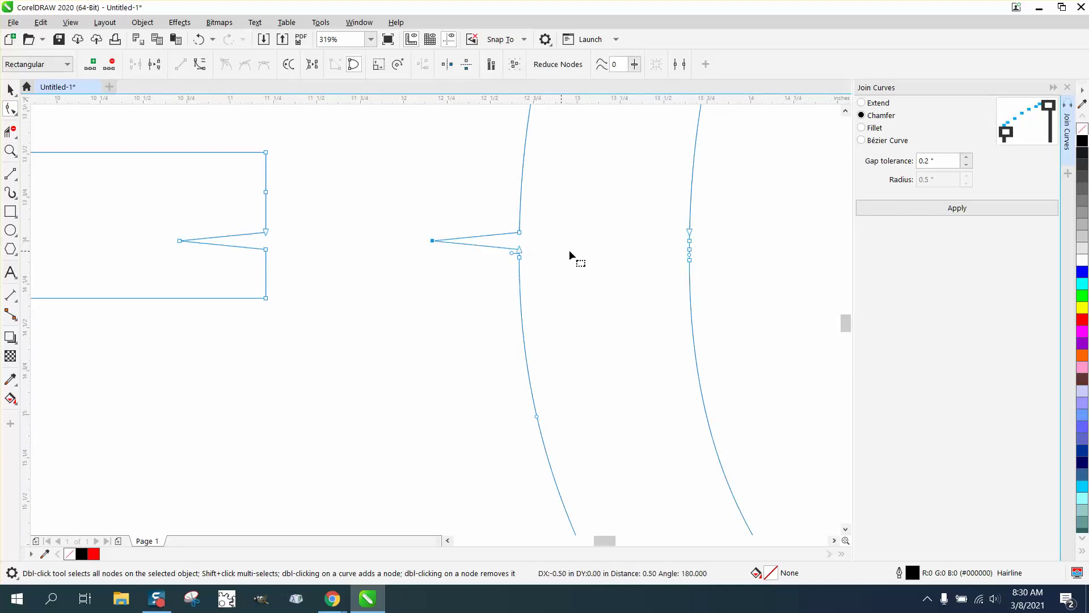
{"action": "left_click_drag", "start_coordinate": [691, 249], "coordinate": [601, 250]}
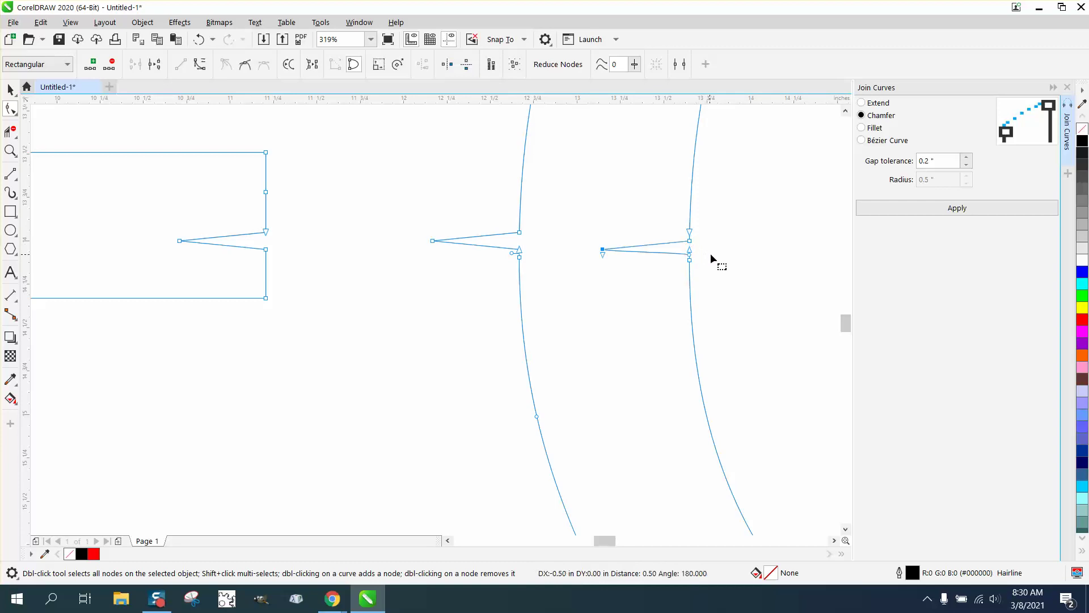
Add midpoint nodes between node pairs on both O curves and pull them left into matching spikes
{"action": "scroll", "coordinate": [442, 254], "scroll_direction": "down", "scroll_amount": 4}
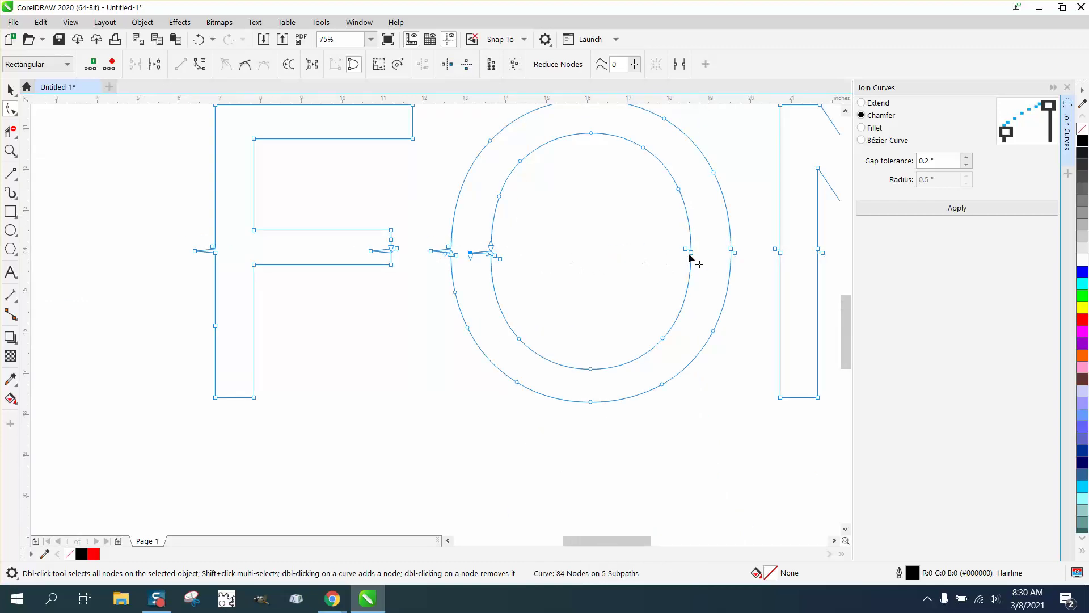
{"action": "left_click", "coordinate": [11, 151]}
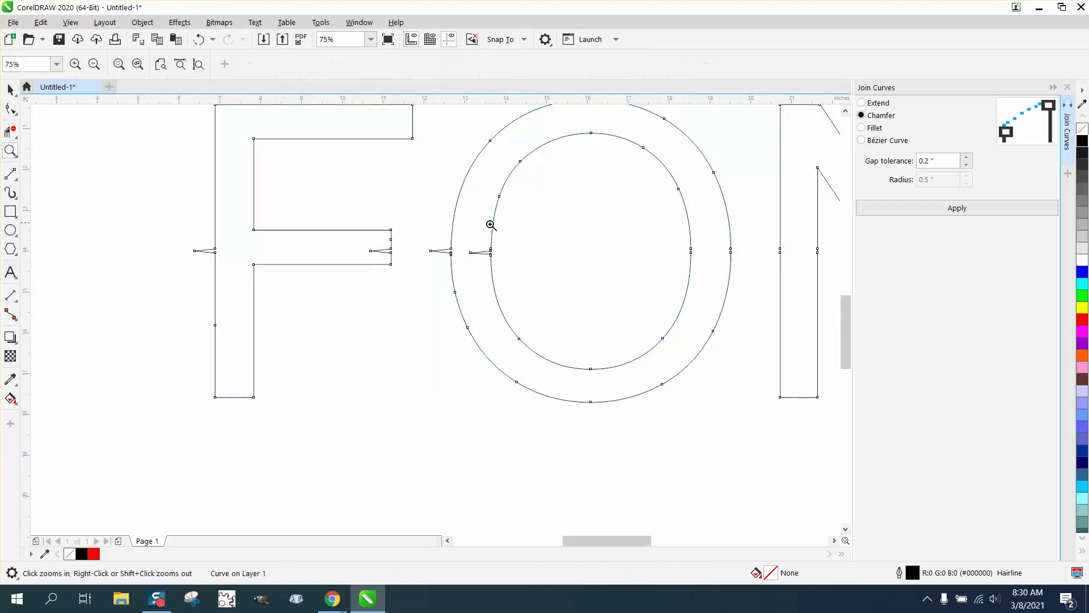
{"action": "left_click_drag", "start_coordinate": [386, 232], "coordinate": [521, 288]}
{"action": "left_click", "coordinate": [10, 108]}
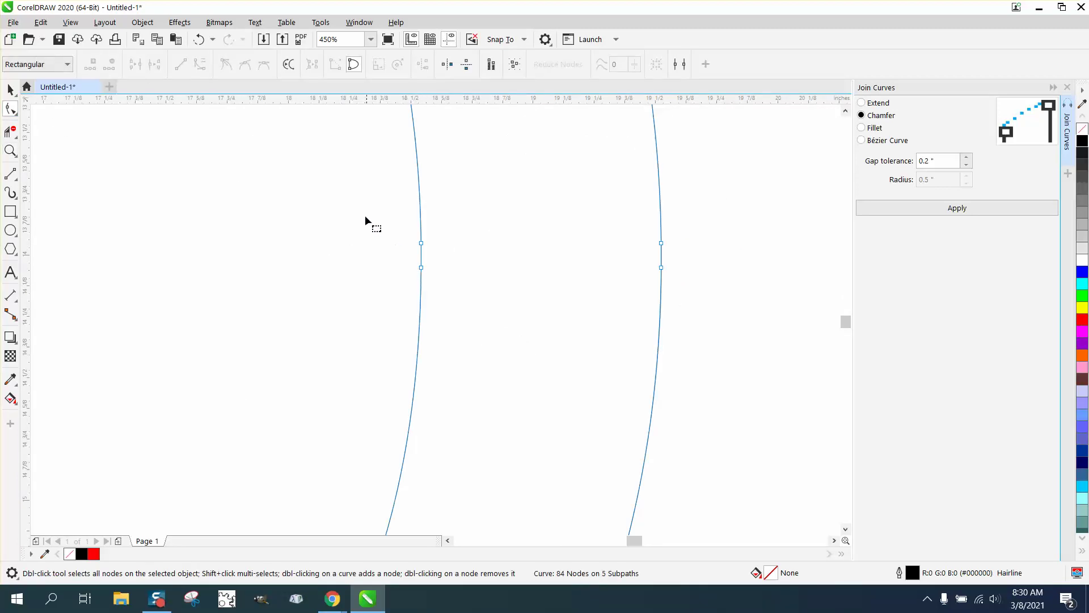
{"action": "left_click_drag", "start_coordinate": [616, 312], "coordinate": [697, 309]}
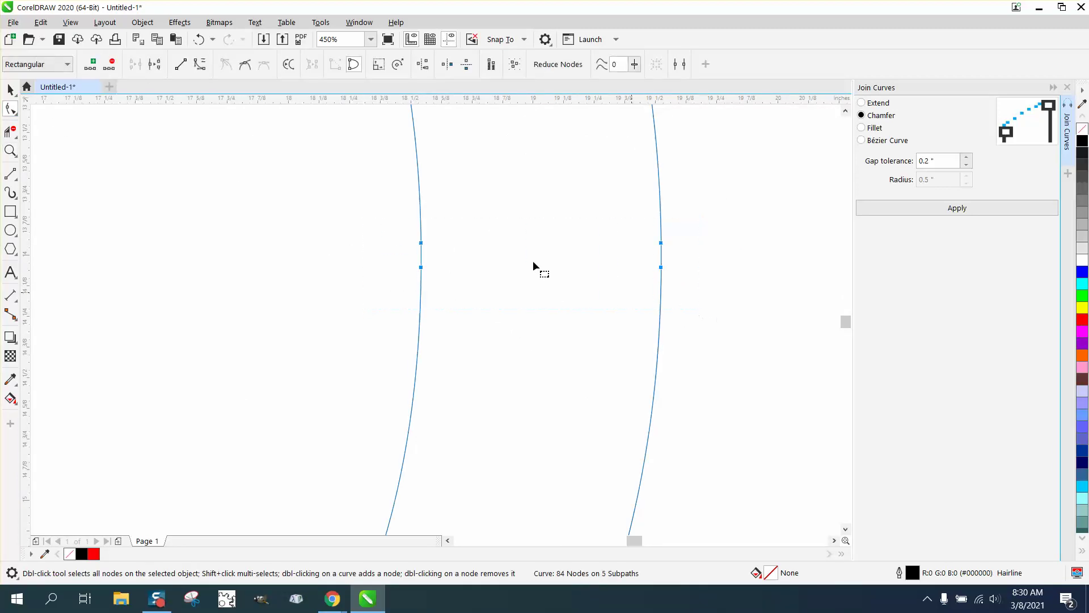
{"action": "left_click", "coordinate": [90, 64]}
{"action": "left_click_drag", "start_coordinate": [421, 255], "coordinate": [298, 255]}
{"action": "left_click_drag", "start_coordinate": [661, 255], "coordinate": [537, 253]}
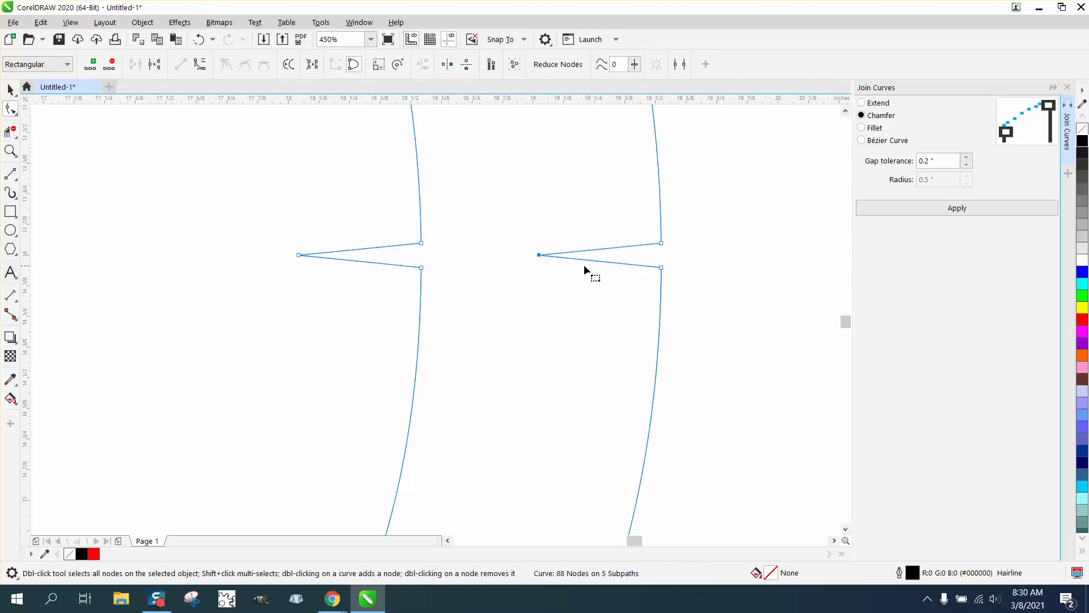
{"action": "scroll", "coordinate": [523, 266], "scroll_direction": "down", "scroll_amount": 3}
{"action": "scroll", "coordinate": [608, 284], "scroll_direction": "down", "scroll_amount": 4}
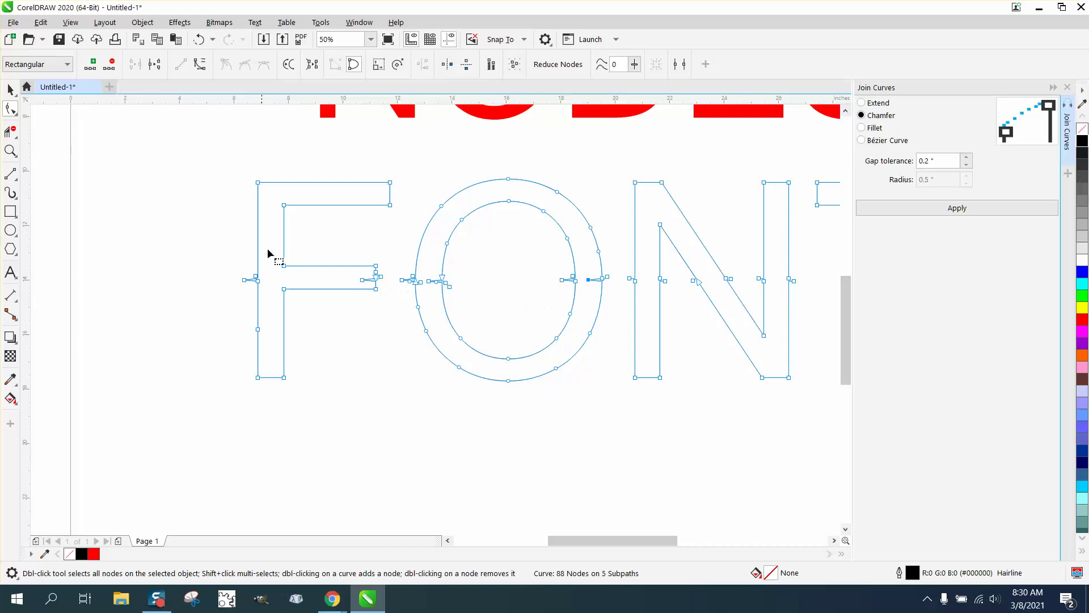
Select the letters curve and fill it with black from the color palette
{"action": "left_click", "coordinate": [10, 150]}
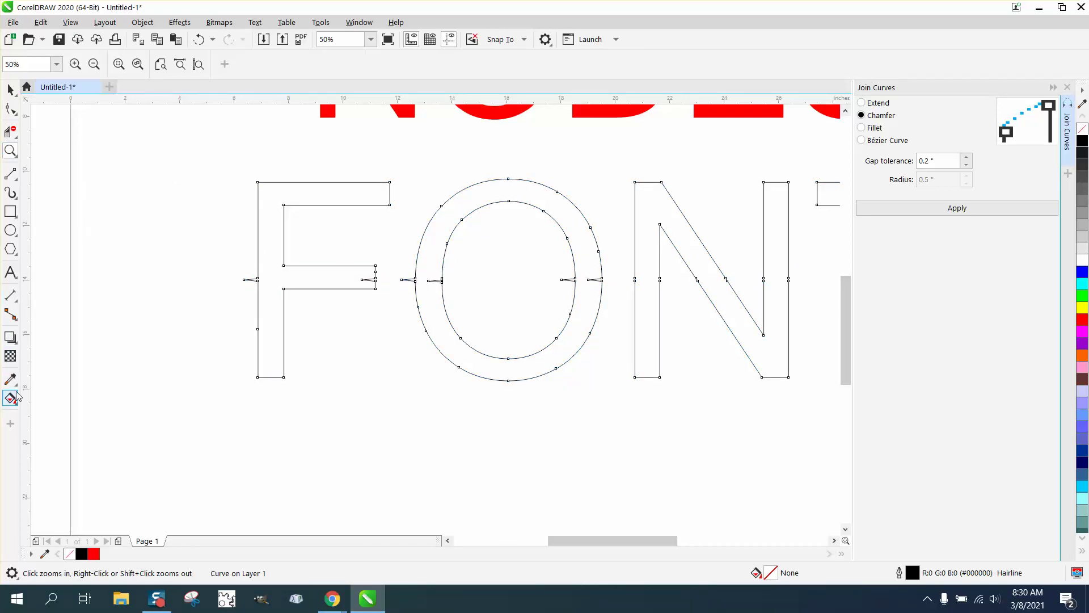
{"action": "left_click", "coordinate": [7, 91]}
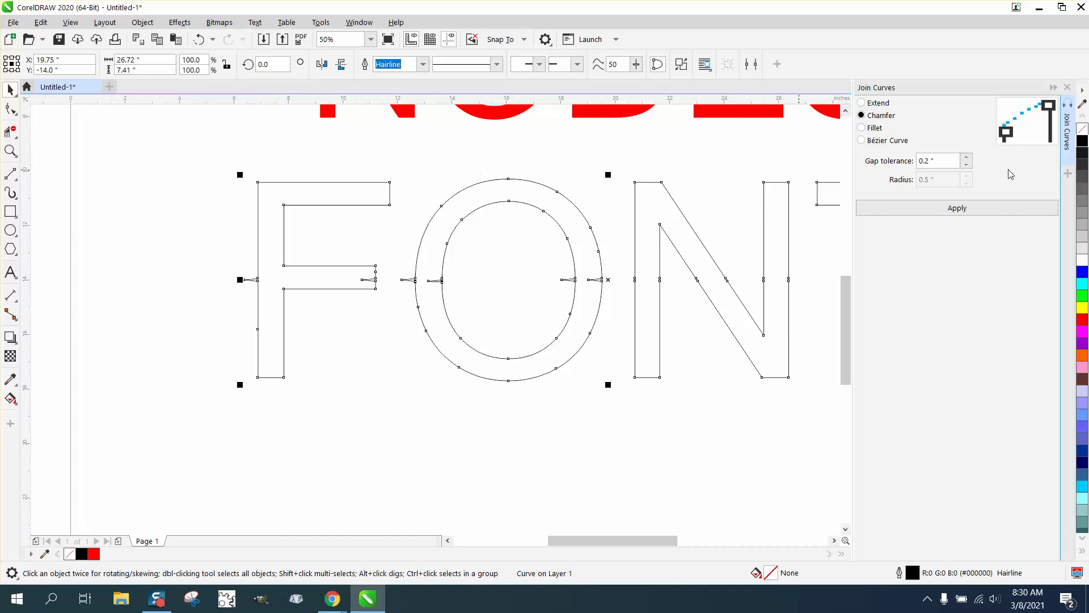
{"action": "left_click", "coordinate": [1083, 141]}
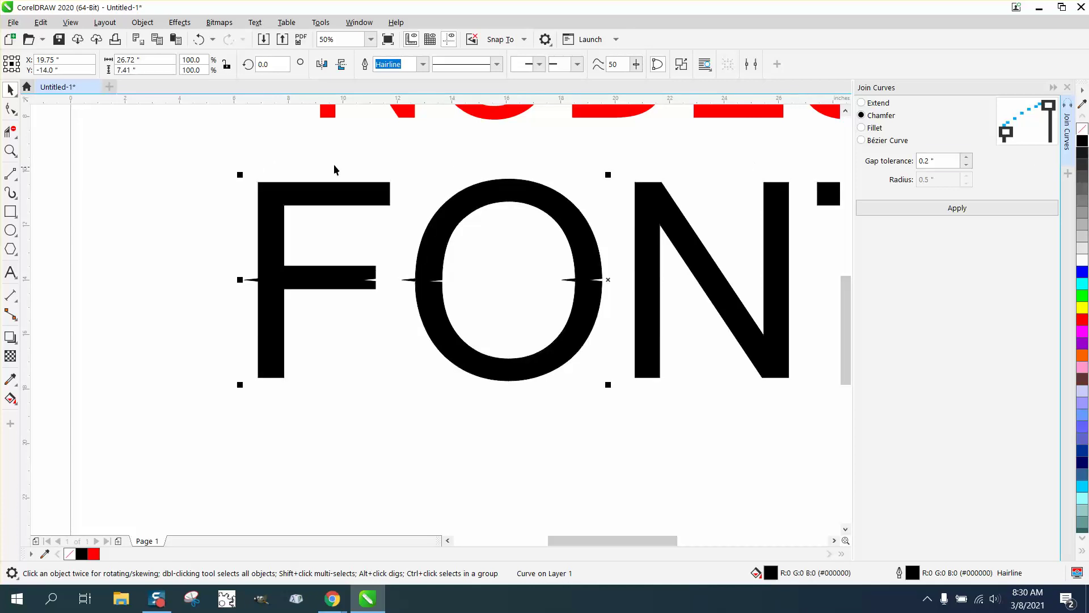
Zoom in on the letters and the O's left side, then back out to the whole word
{"action": "left_click", "coordinate": [11, 150]}
{"action": "left_click_drag", "start_coordinate": [211, 238], "coordinate": [685, 359]}
{"action": "left_click_drag", "start_coordinate": [342, 278], "coordinate": [512, 358]}
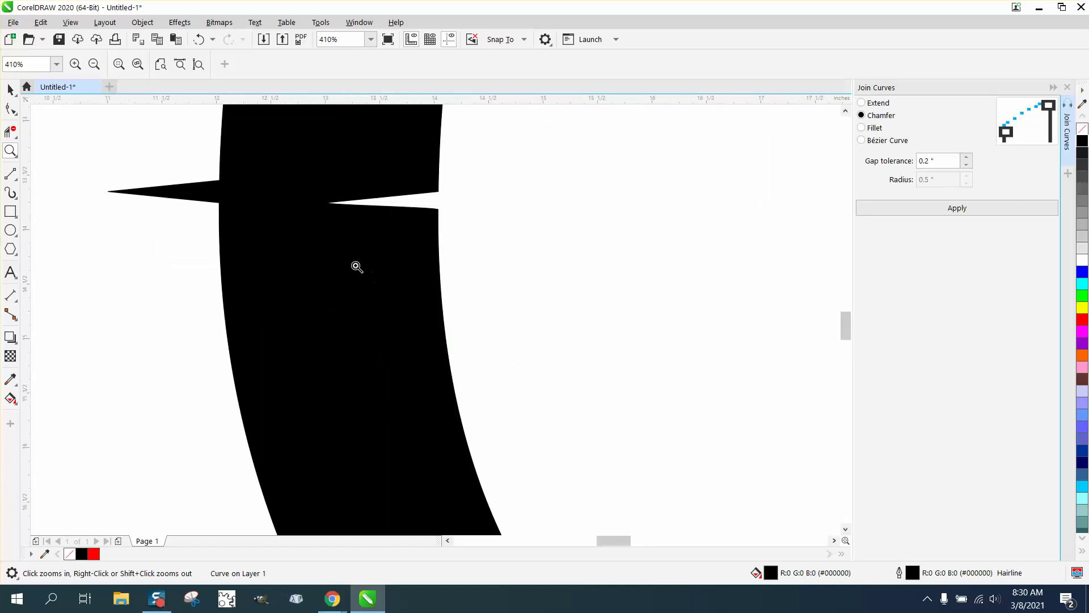
{"action": "right_click", "coordinate": [355, 268]}
{"action": "right_click", "coordinate": [355, 267]}
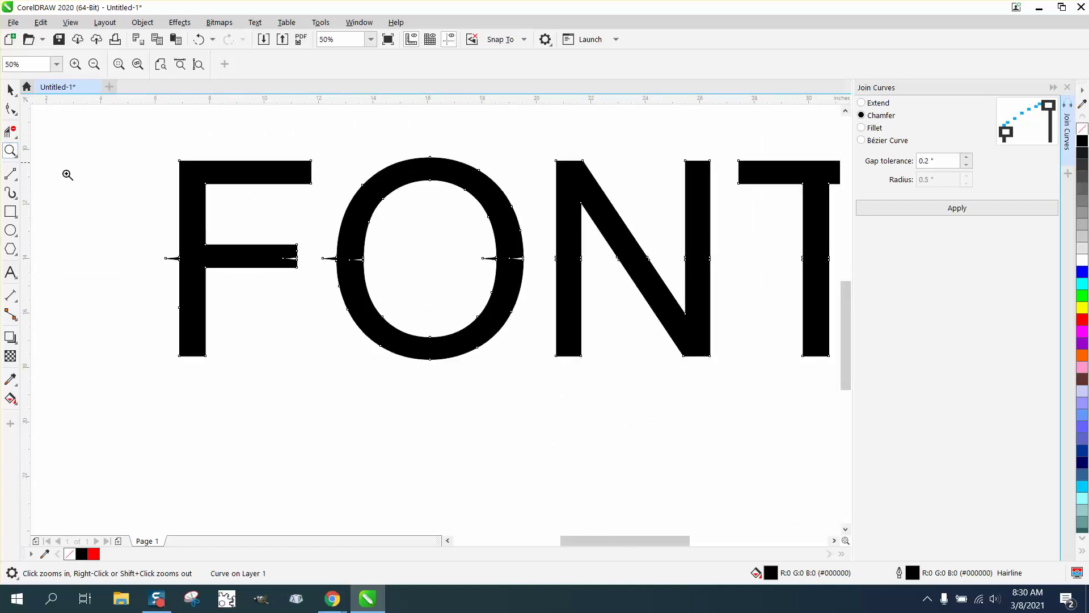
Spread the F spike's base nodes apart and pull its tip further left
{"action": "left_click", "coordinate": [157, 228]}
{"action": "left_click", "coordinate": [10, 108]}
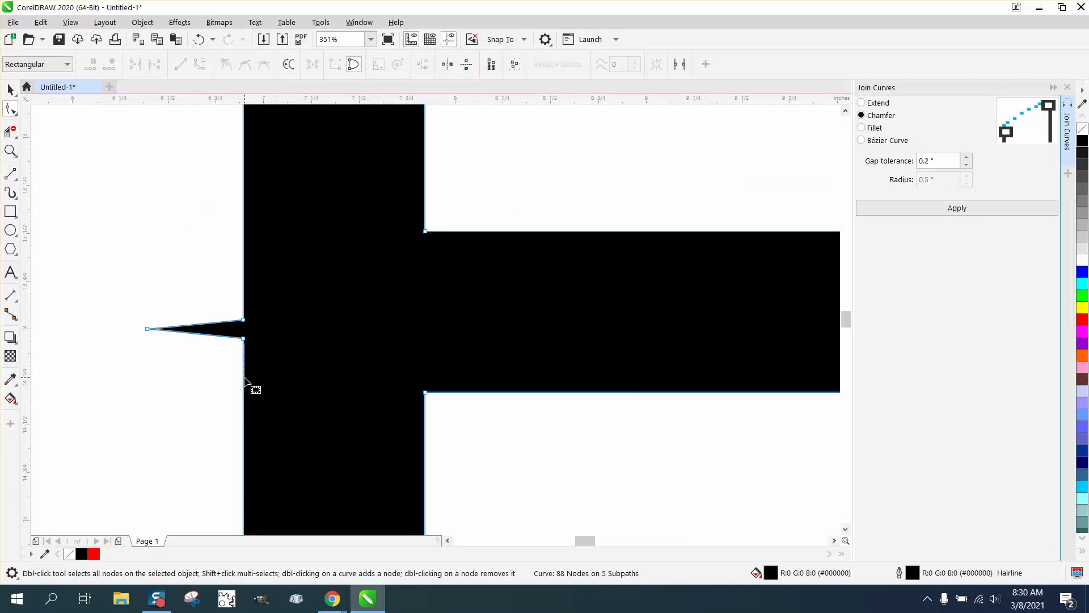
{"action": "left_click_drag", "start_coordinate": [243, 338], "coordinate": [243, 375]}
{"action": "left_click_drag", "start_coordinate": [243, 319], "coordinate": [243, 293]}
{"action": "left_click_drag", "start_coordinate": [147, 329], "coordinate": [51, 329]}
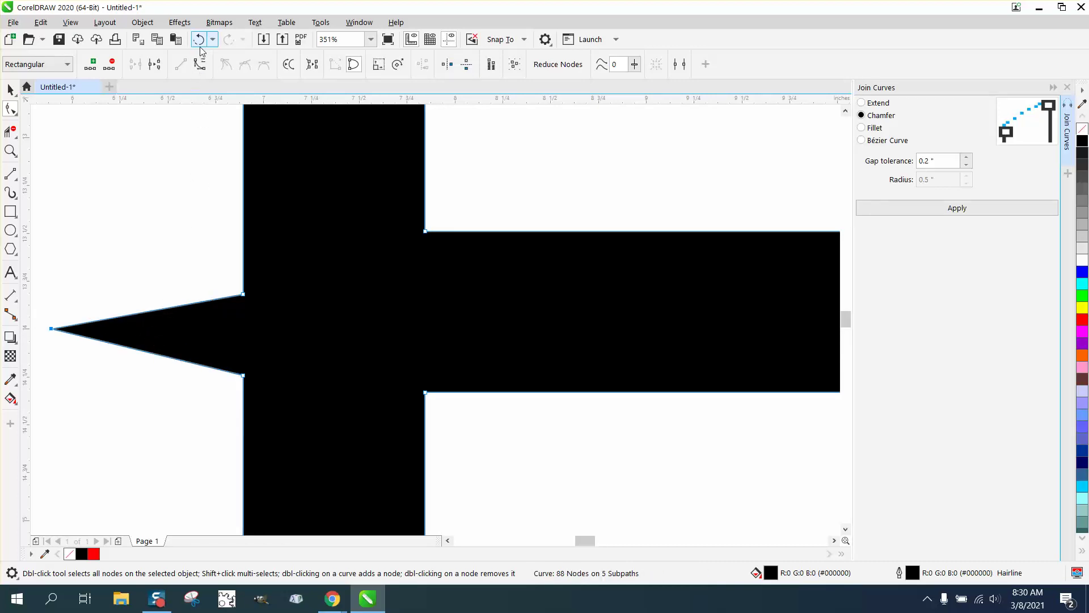
Undo the spike edits, reselect the curve in node editing, and redo the upper base move
{"action": "left_click", "coordinate": [199, 41]}
{"action": "left_click", "coordinate": [199, 42]}
{"action": "left_click", "coordinate": [202, 49]}
{"action": "left_click", "coordinate": [10, 89]}
{"action": "left_click", "coordinate": [104, 146]}
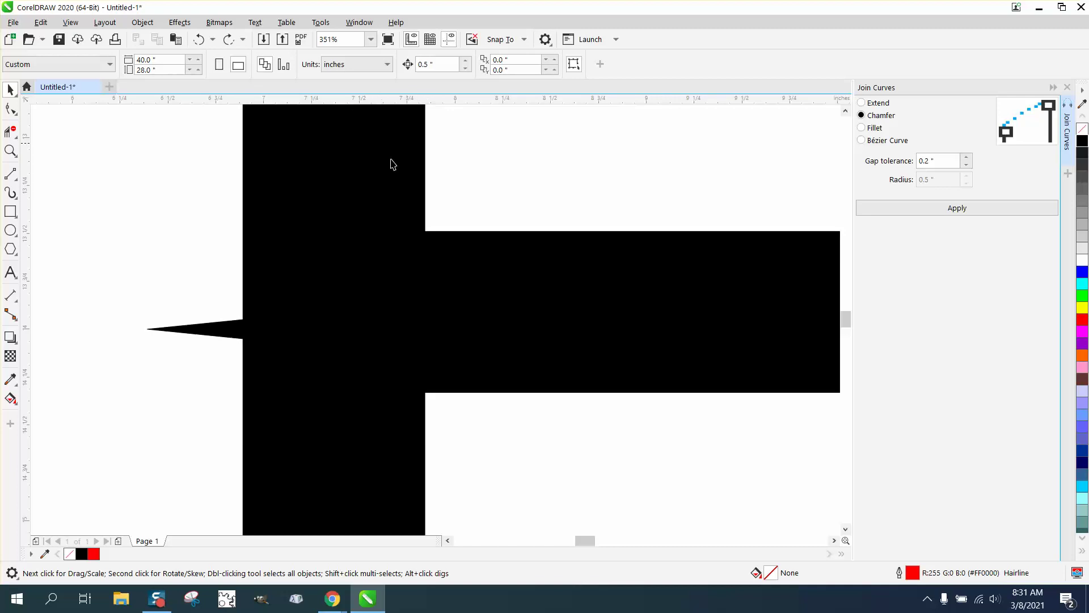
{"action": "key", "text": "F10"}
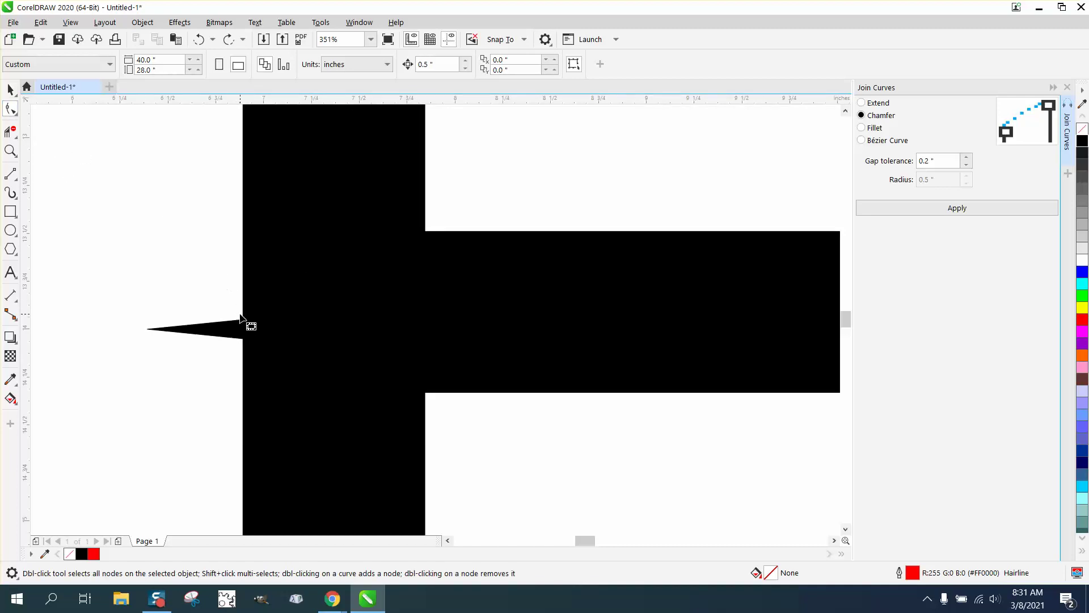
{"action": "left_click", "coordinate": [243, 321]}
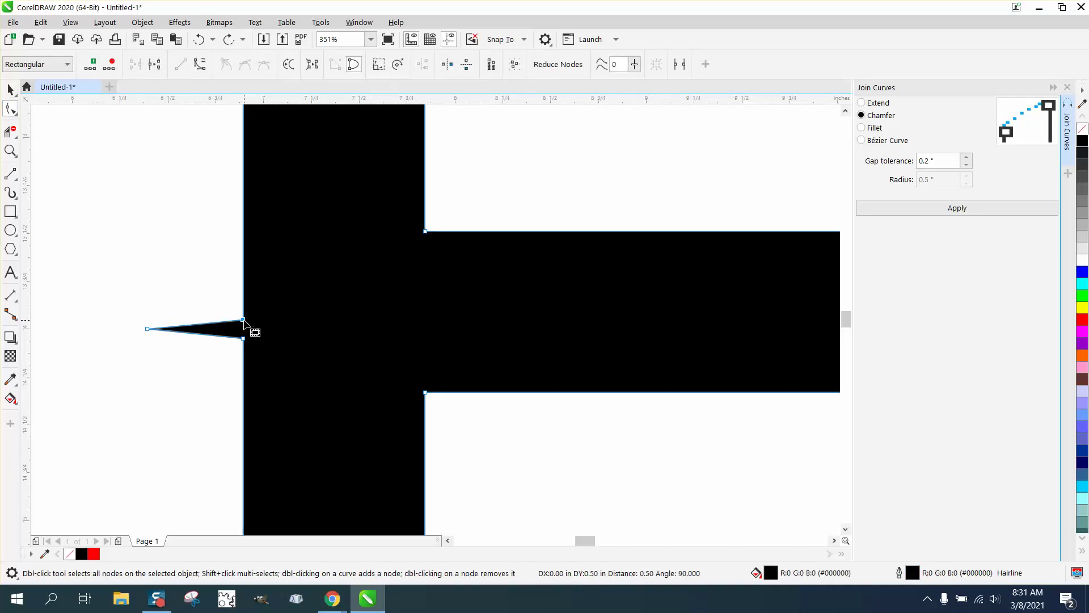
{"action": "key", "text": "ctrl+shift+z"}
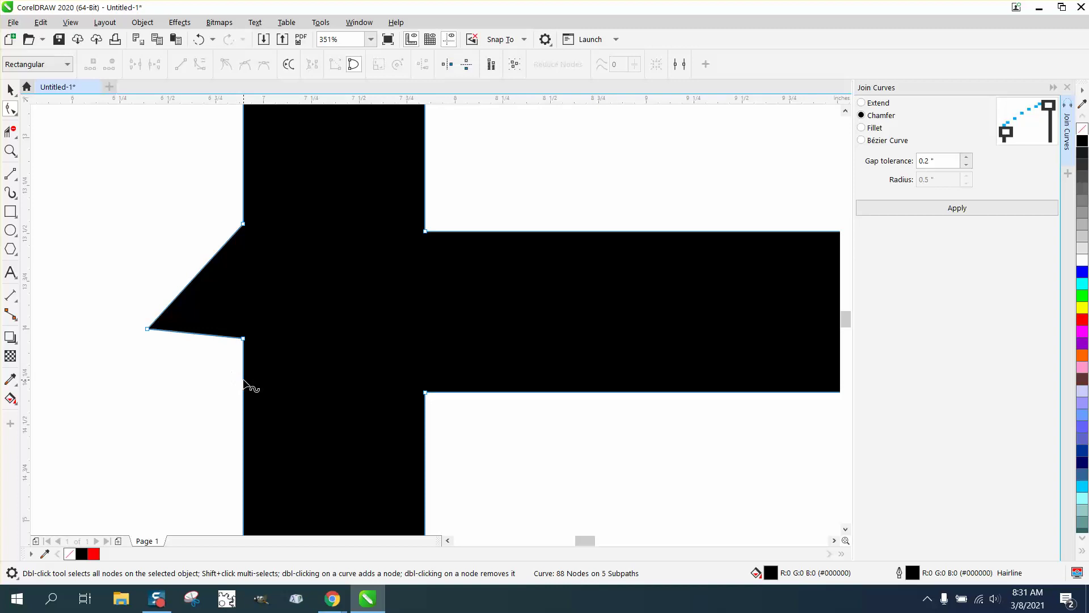
Move the lower base node for a symmetric arrowhead and nudge the tip left
{"action": "left_click_drag", "start_coordinate": [244, 341], "coordinate": [138, 311]}
{"action": "key", "text": "Left"}
{"action": "key", "text": "Left"}
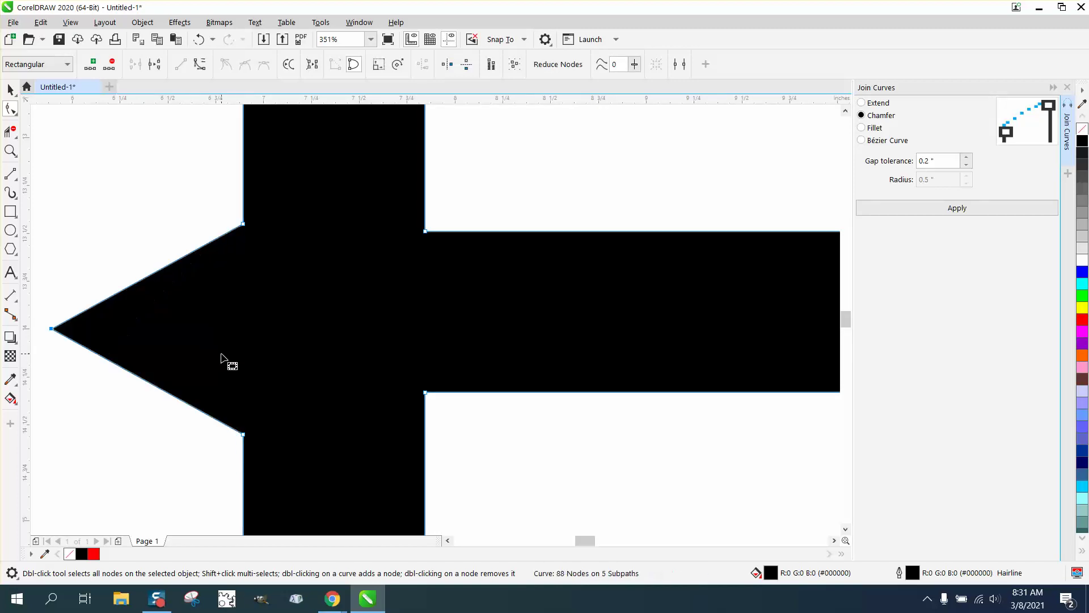
{"action": "scroll", "coordinate": [226, 358], "scroll_direction": "down", "scroll_amount": 2}
{"action": "scroll", "coordinate": [227, 359], "scroll_direction": "down", "scroll_amount": 2}
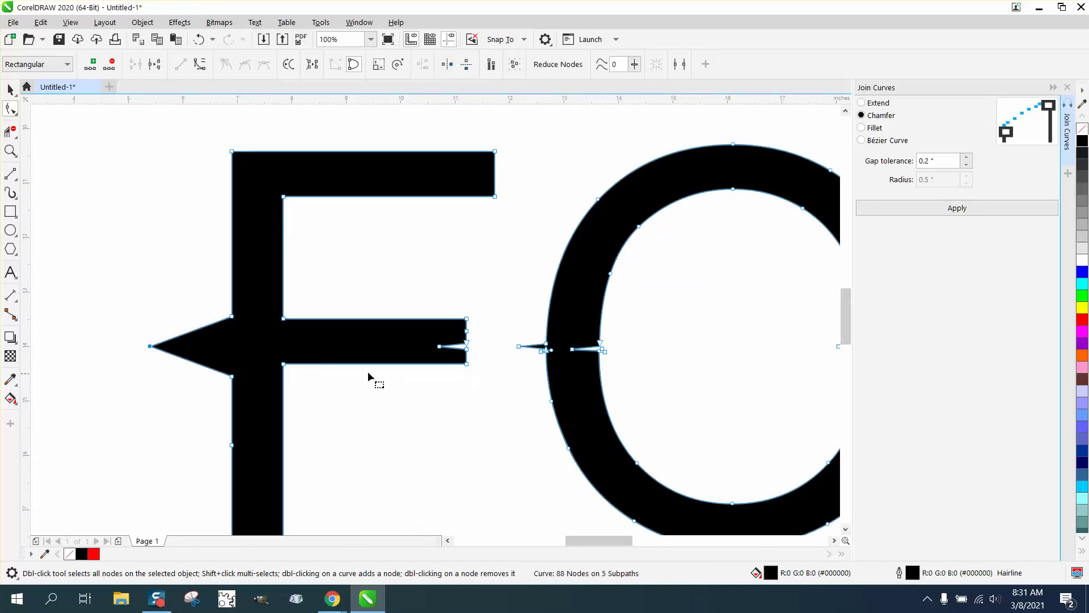
Widen the F bar's end notch by nudging its top node up, bottom down, and inner point left
{"action": "left_click", "coordinate": [10, 150]}
{"action": "left_click_drag", "start_coordinate": [438, 342], "coordinate": [550, 367]}
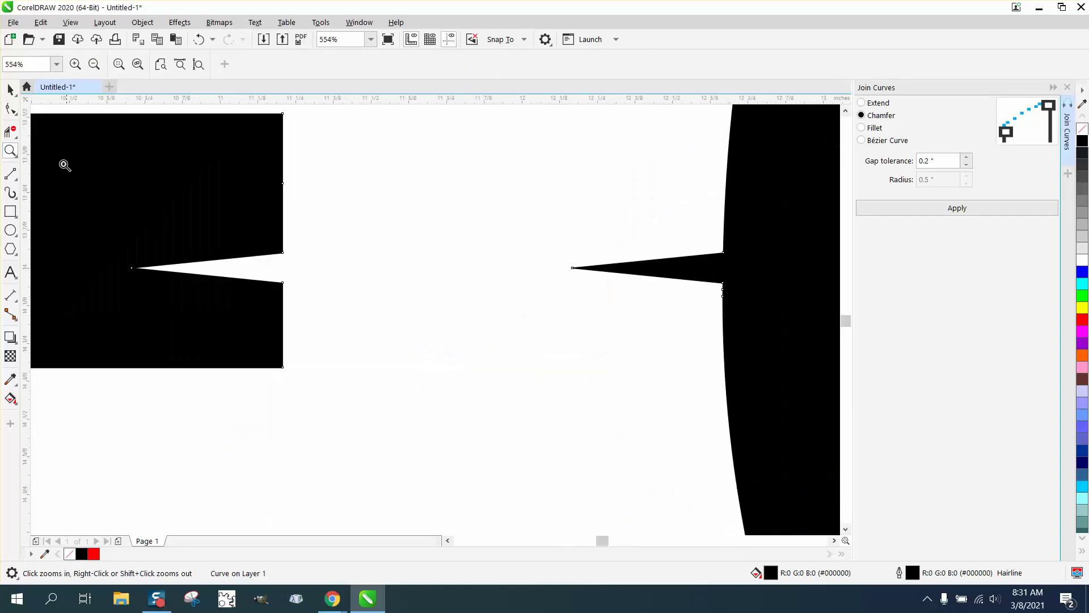
{"action": "left_click", "coordinate": [11, 109]}
{"action": "left_click", "coordinate": [283, 252]}
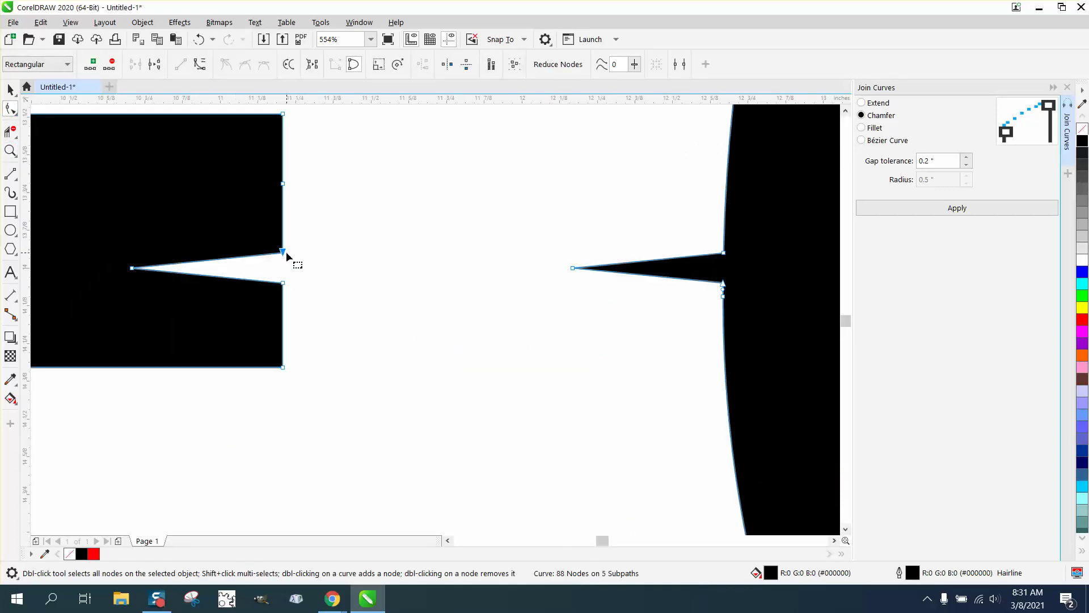
{"action": "key", "text": "Up"}
{"action": "key", "text": "Up"}
{"action": "key", "text": "Up"}
{"action": "key", "text": "Up"}
{"action": "key", "text": "Up"}
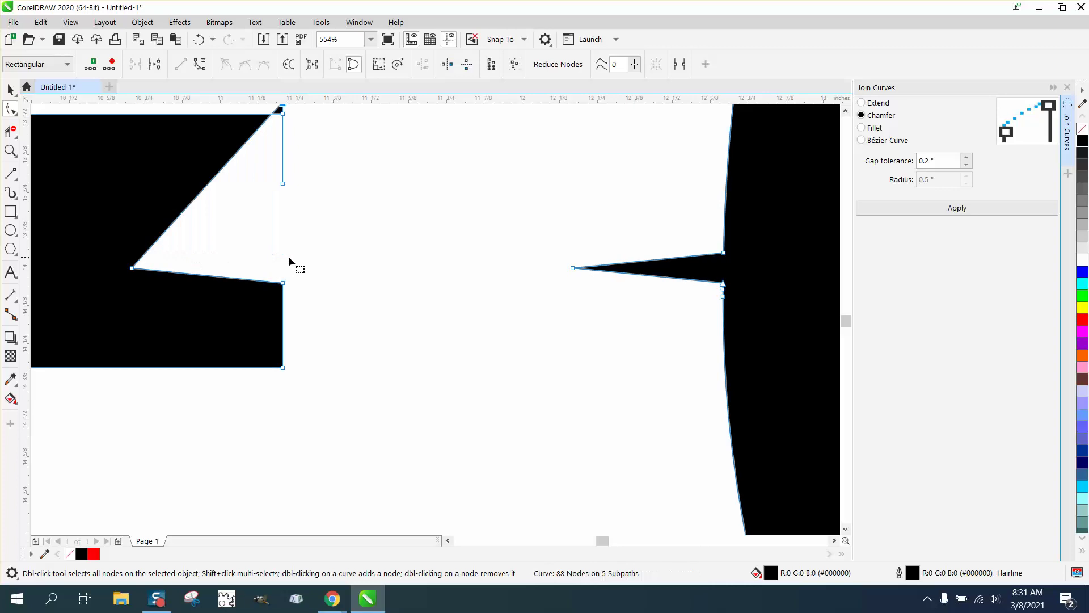
{"action": "left_click", "coordinate": [285, 290]}
{"action": "key", "text": "Down"}
{"action": "key", "text": "Down"}
{"action": "key", "text": "Down"}
{"action": "key", "text": "Down"}
{"action": "key", "text": "Down"}
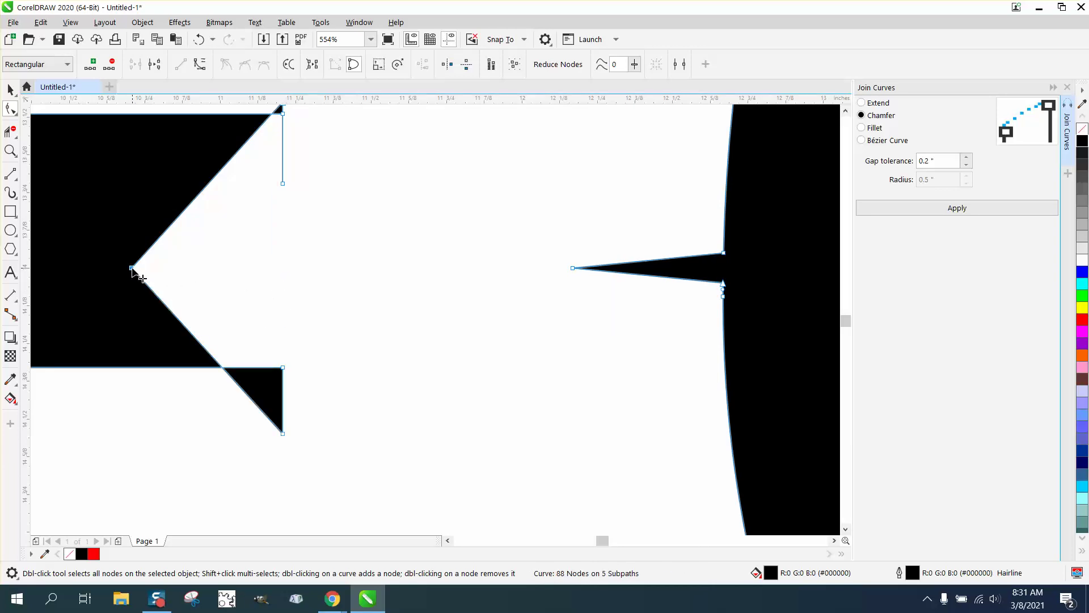
{"action": "left_click", "coordinate": [132, 268]}
{"action": "key", "text": "Left"}
{"action": "key", "text": "Left"}
{"action": "key", "text": "Left"}
{"action": "key", "text": "Left"}
{"action": "key", "text": "Left"}
Pull the notch's lower right corner back up
{"action": "scroll", "coordinate": [389, 333], "scroll_direction": "down", "scroll_amount": 5}
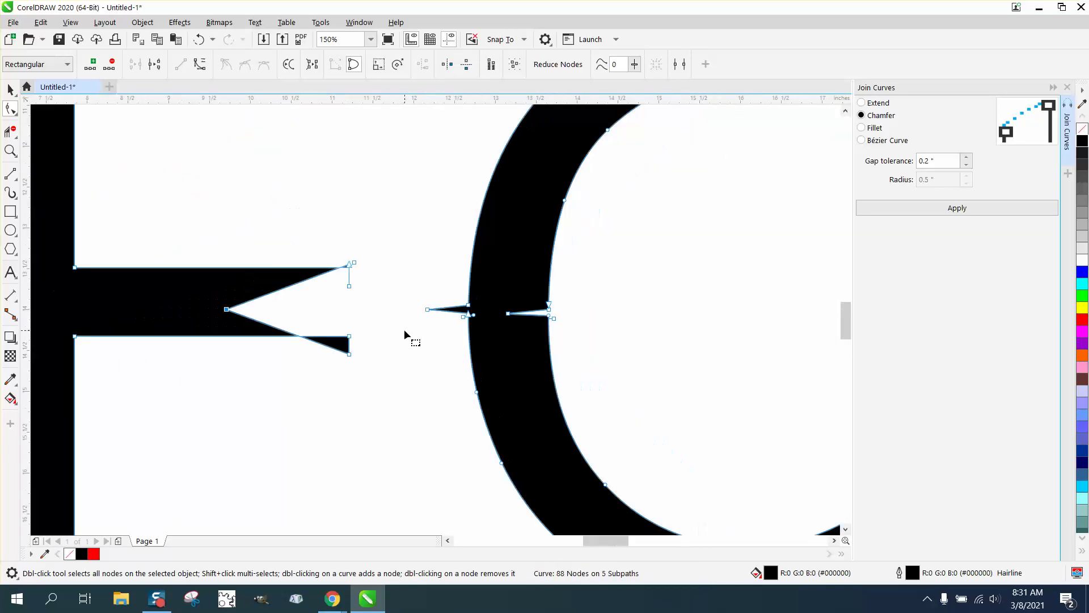
{"action": "left_click_drag", "start_coordinate": [349, 355], "coordinate": [348, 325]}
{"action": "scroll", "coordinate": [418, 342], "scroll_direction": "down", "scroll_amount": 3}
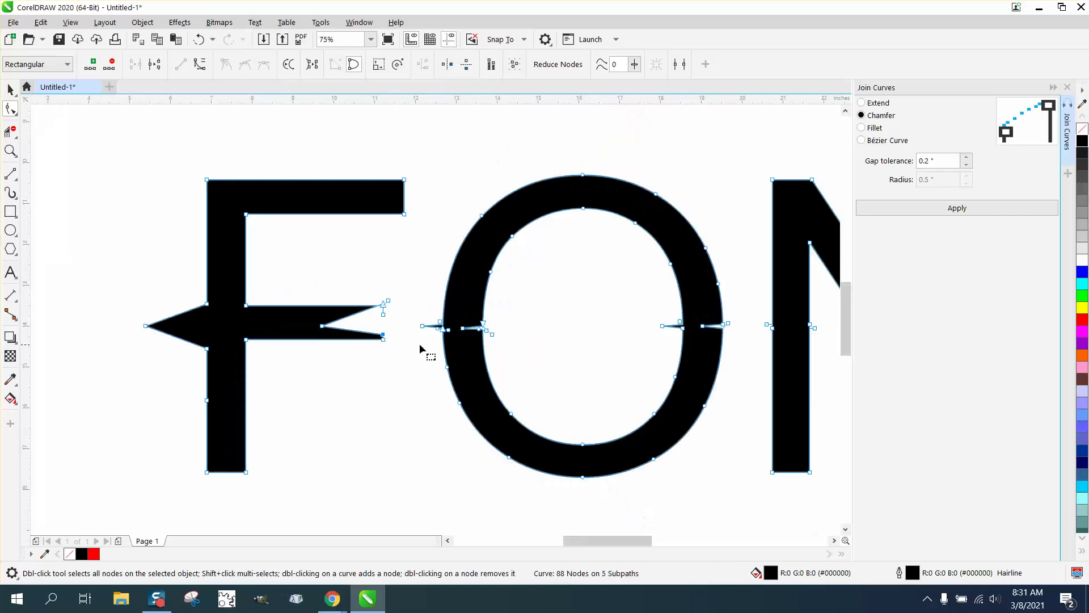
{"action": "left_click", "coordinate": [10, 150]}
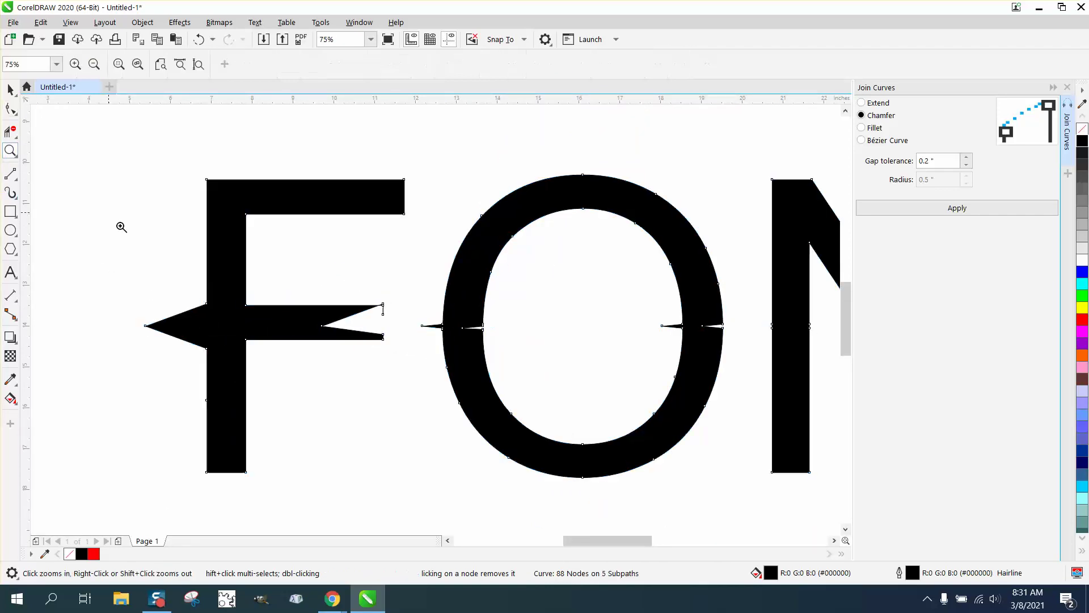